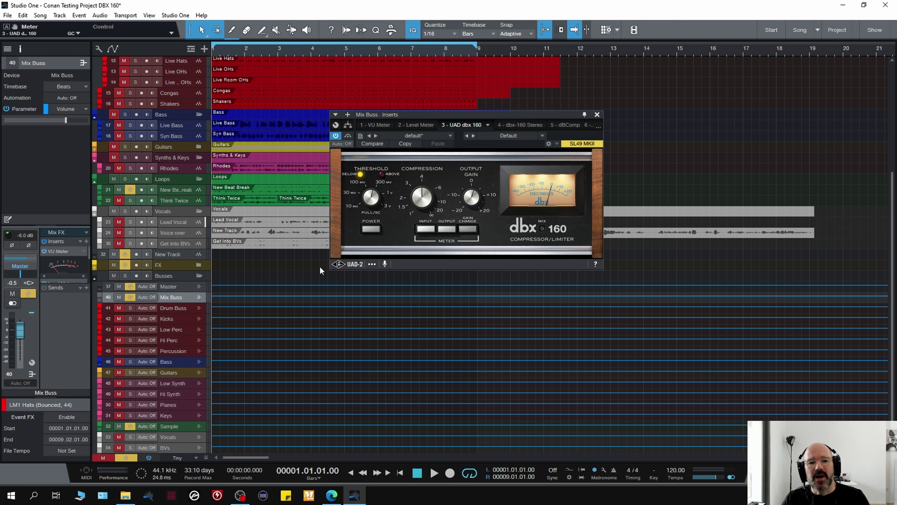
Play the song and A/B the dbx 160 on the Mix Buss, leaving it bypassed, then stop
{"action": "key", "text": "space"}
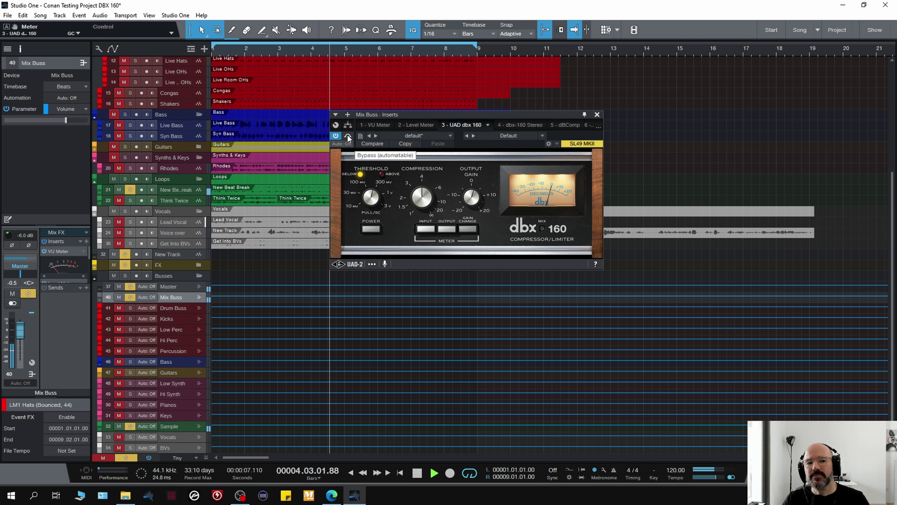
{"action": "key", "text": "space"}
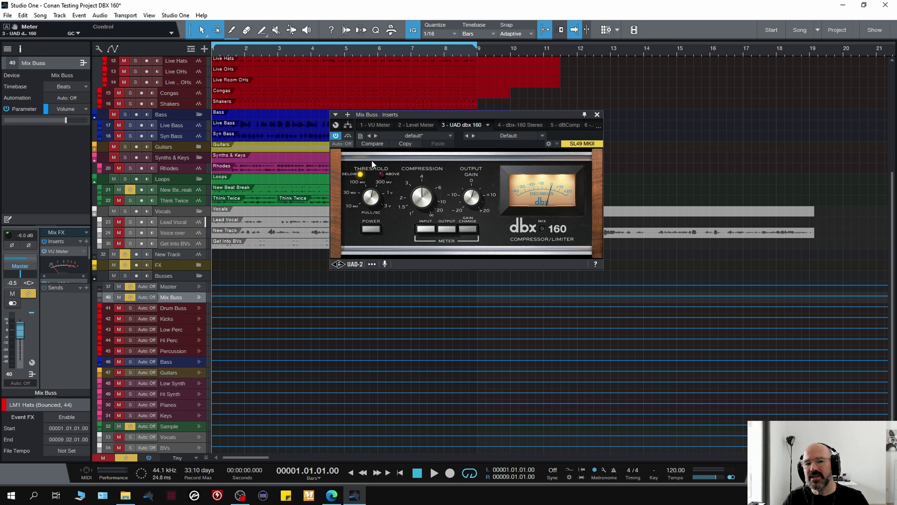
{"action": "key", "text": "space"}
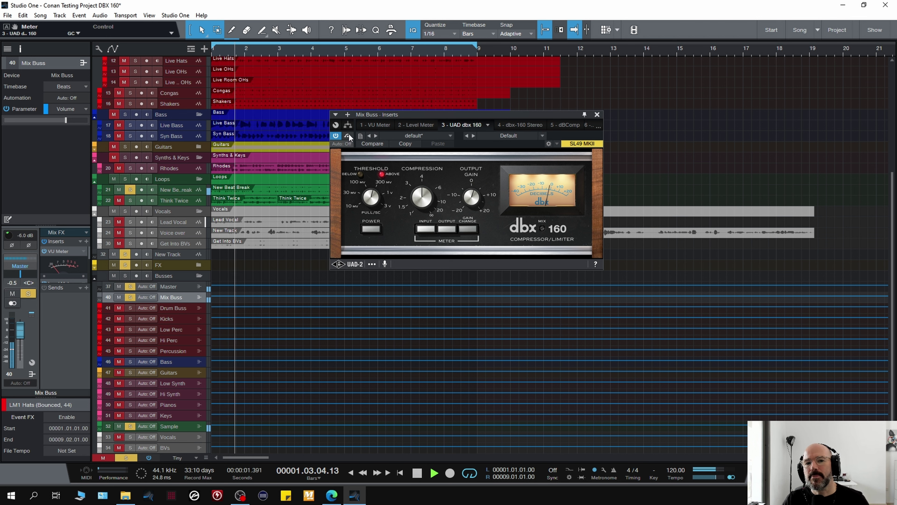
{"action": "left_click", "coordinate": [348, 137]}
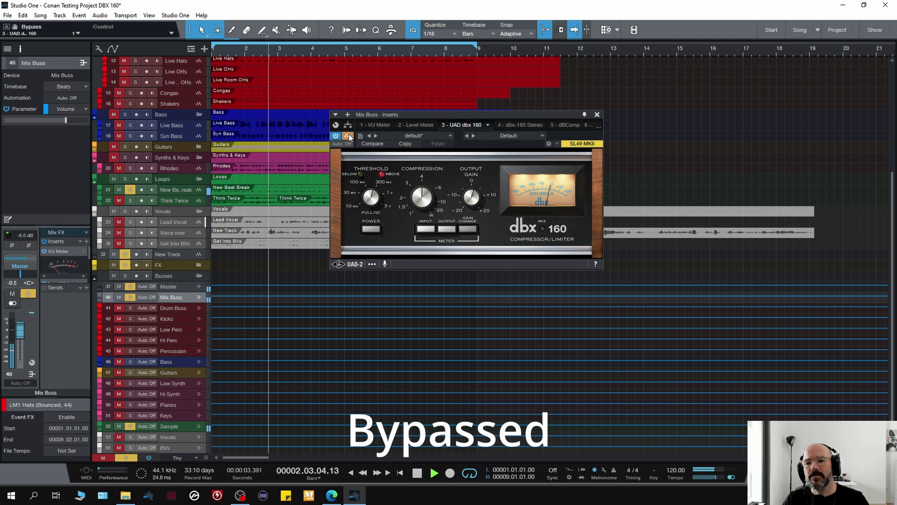
{"action": "left_click", "coordinate": [349, 136]}
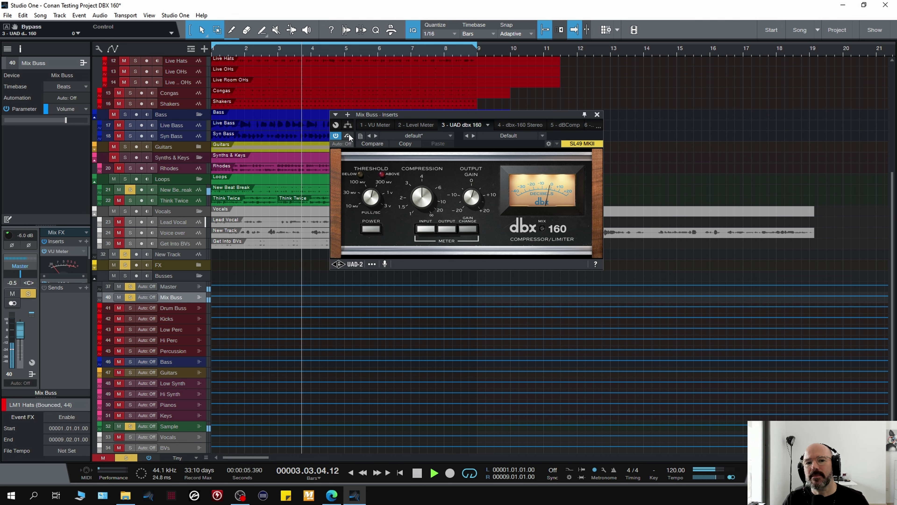
{"action": "left_click", "coordinate": [349, 136]}
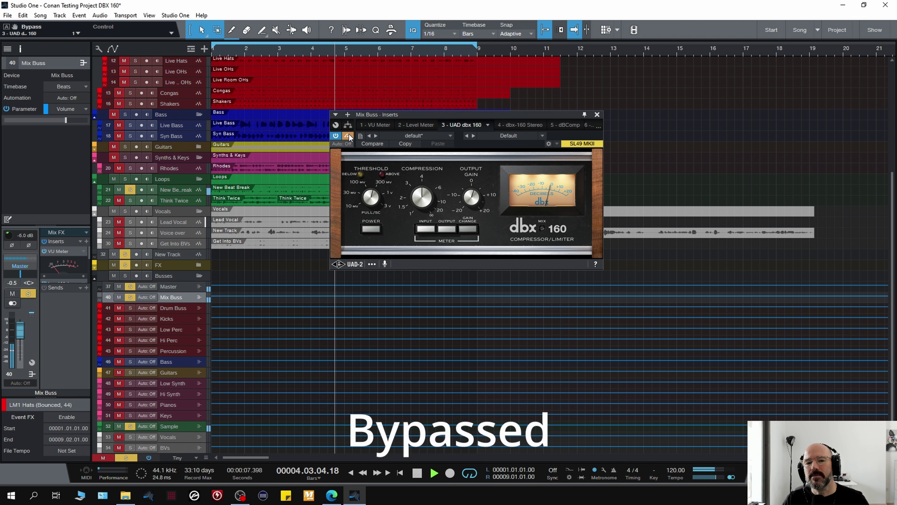
{"action": "key", "text": "space"}
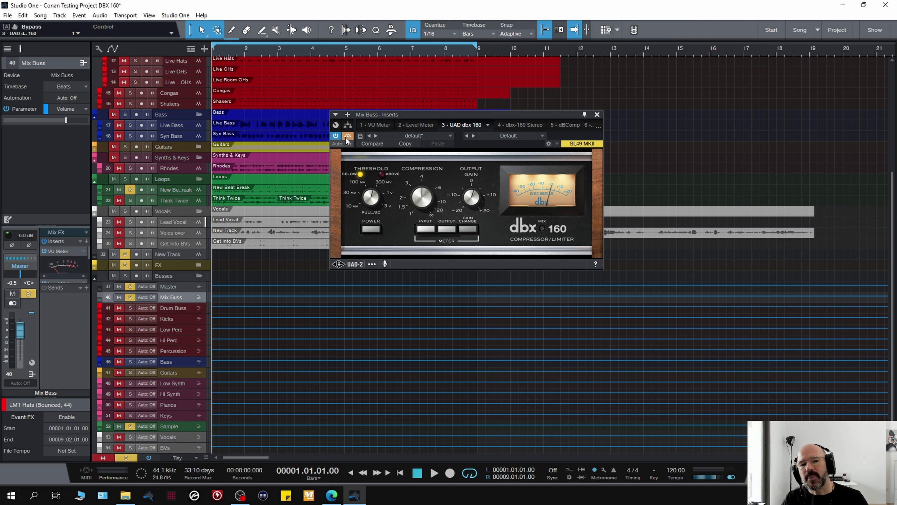
During playback, re-enable the dbx 160, check its threshold and output gain, and A/B it with bypass
{"action": "key", "text": "space"}
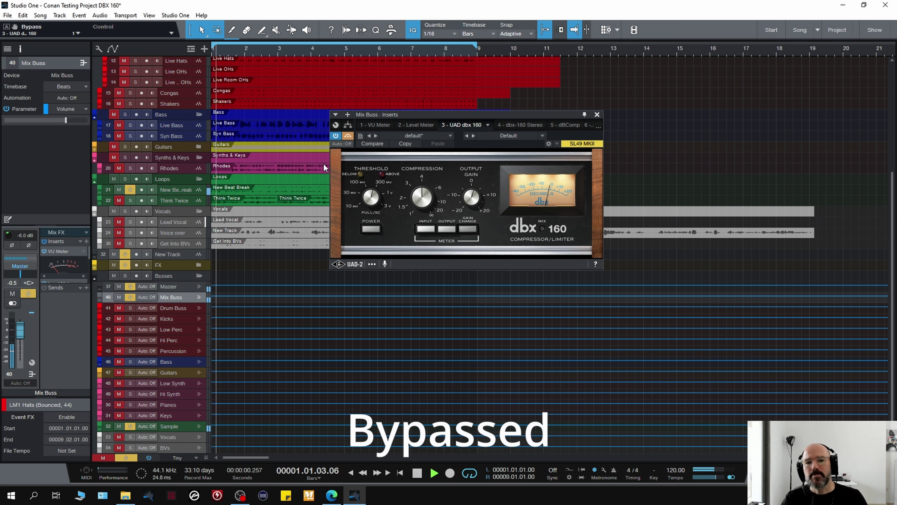
{"action": "left_click", "coordinate": [348, 136]}
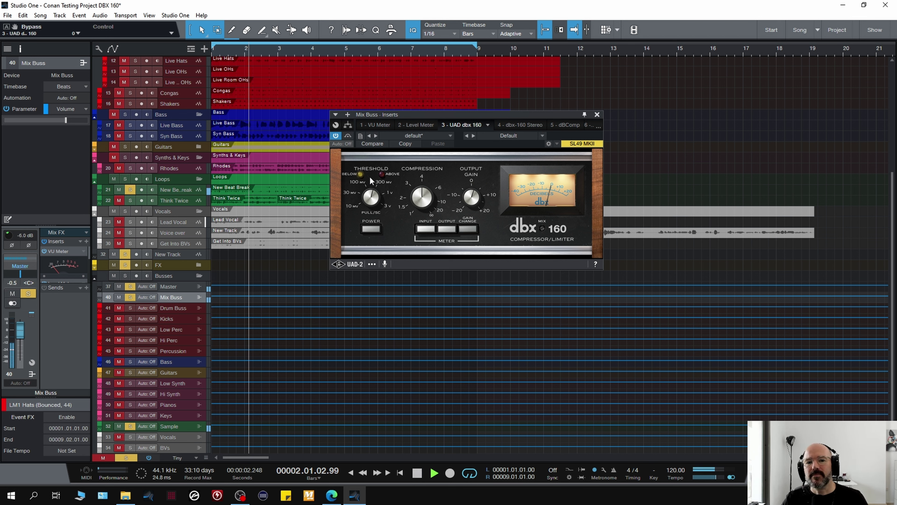
{"action": "left_click", "coordinate": [370, 202]}
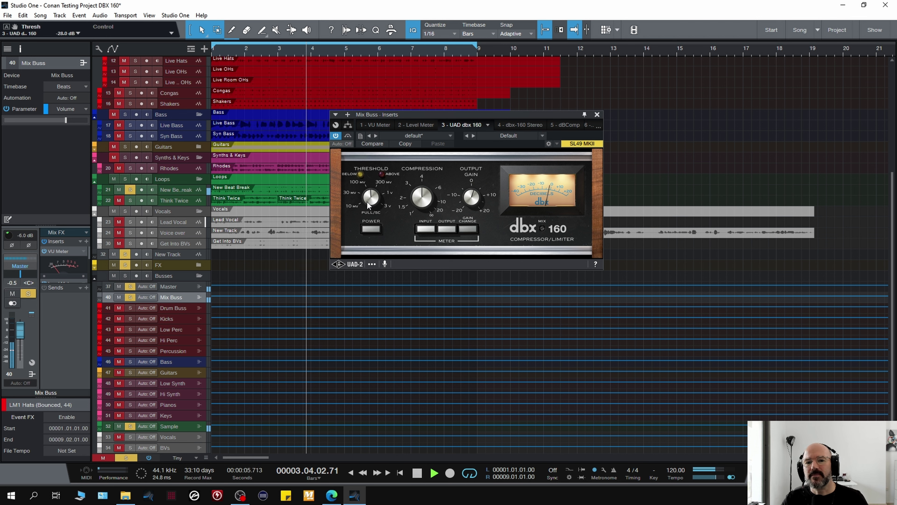
{"action": "left_click", "coordinate": [473, 197]}
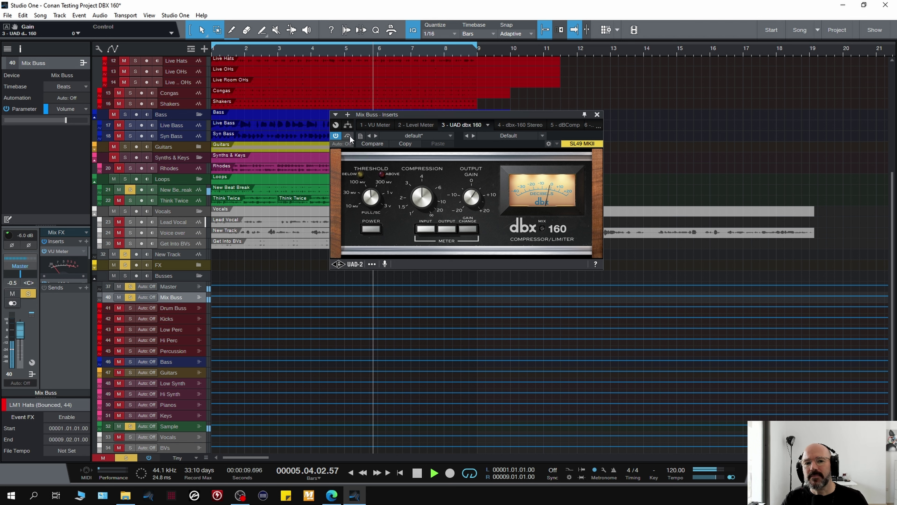
{"action": "left_click", "coordinate": [349, 136]}
{"action": "left_click", "coordinate": [349, 136]}
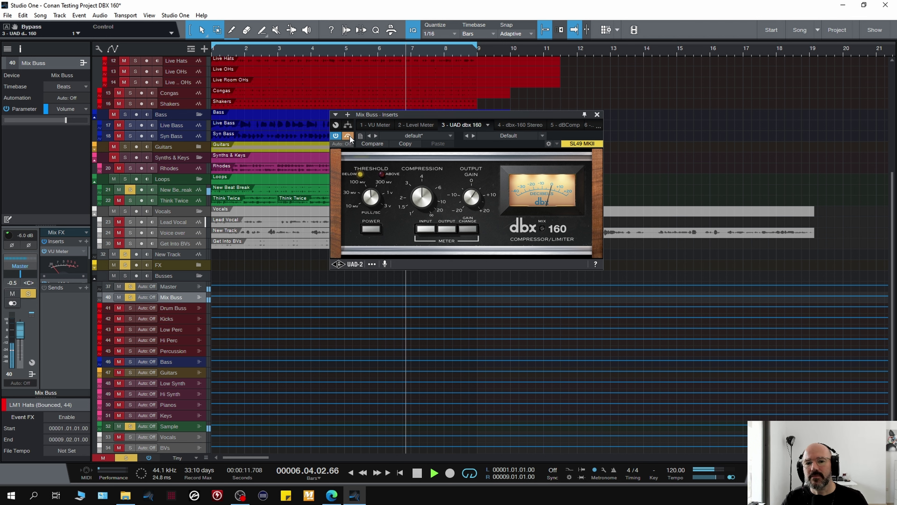
{"action": "left_click", "coordinate": [348, 137]}
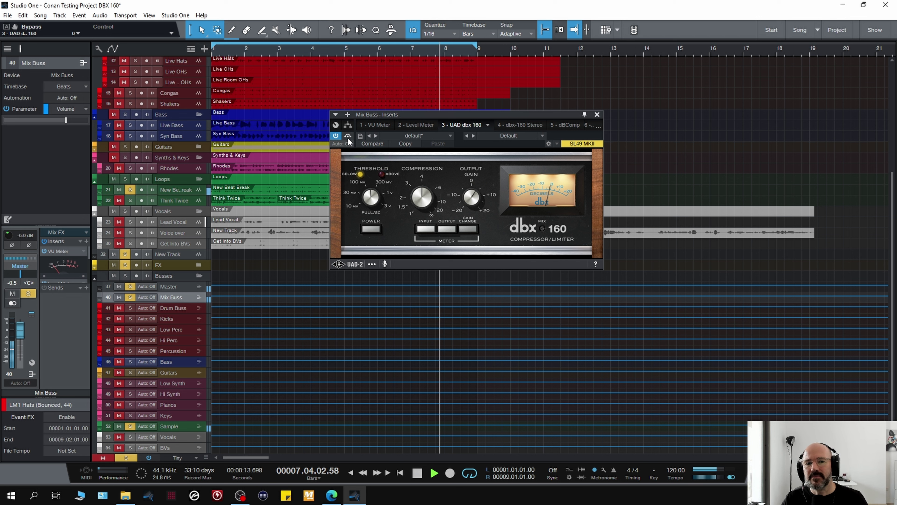
{"action": "key", "text": "space"}
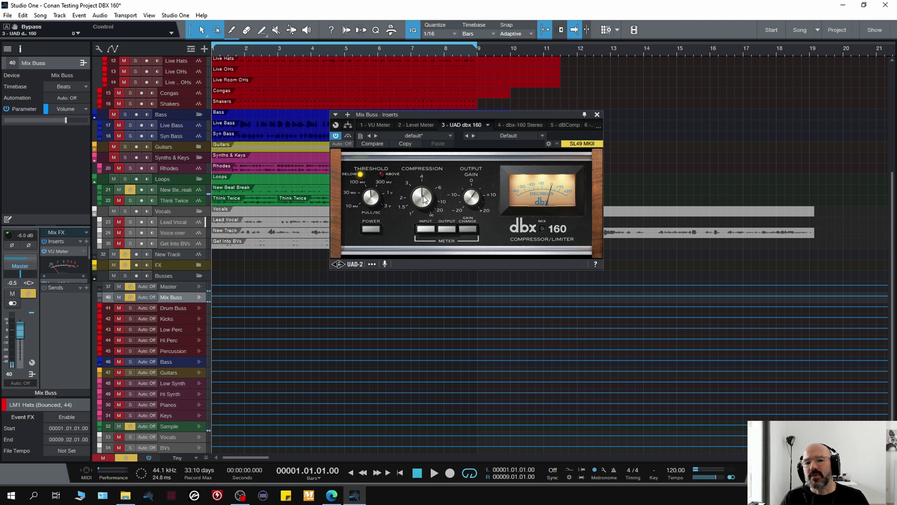
Lower the dbx 160 compression ratio to 3.0:1 and A/B it during playback
{"action": "left_click", "coordinate": [425, 200]}
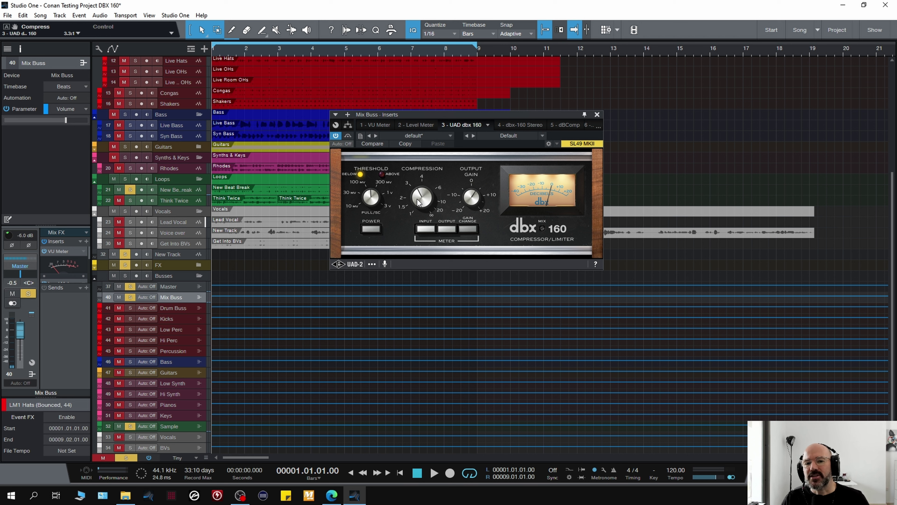
{"action": "left_click_drag", "start_coordinate": [418, 202], "coordinate": [419, 205]}
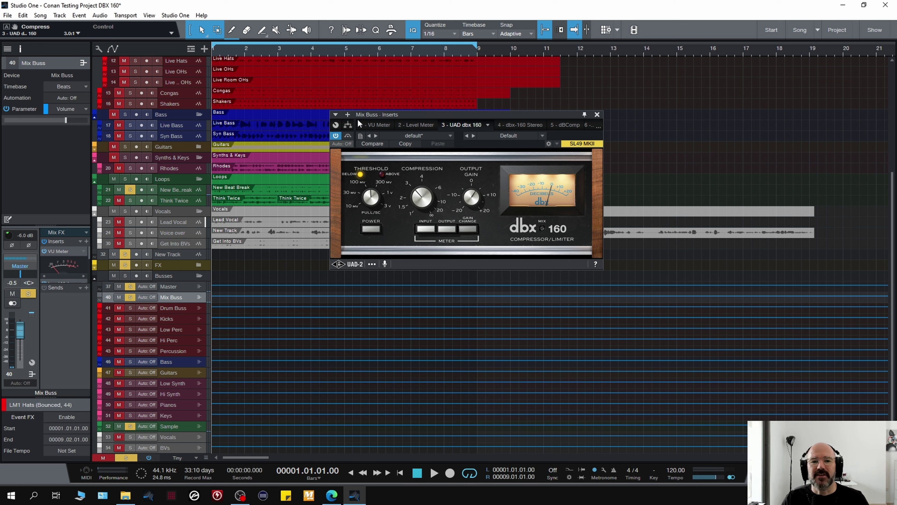
{"action": "key", "text": "space"}
{"action": "left_click", "coordinate": [348, 136]}
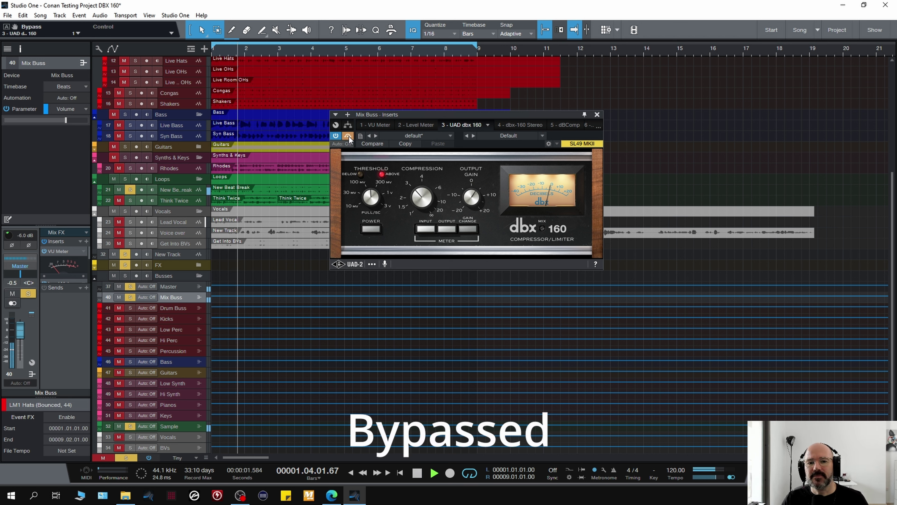
{"action": "left_click", "coordinate": [348, 136]}
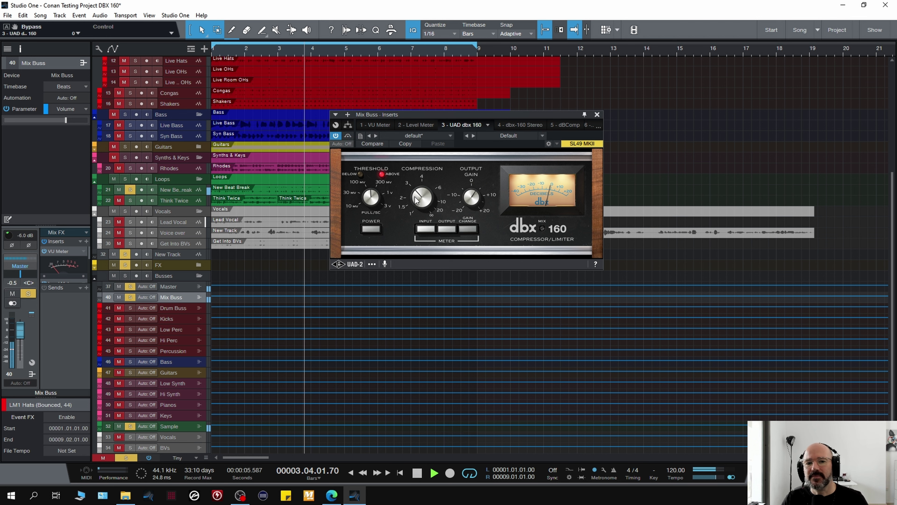
Raise the threshold to -24.2 dB and set output gain to 2.5 dB, comparing against bypass
{"action": "left_click_drag", "start_coordinate": [367, 197], "coordinate": [369, 195]}
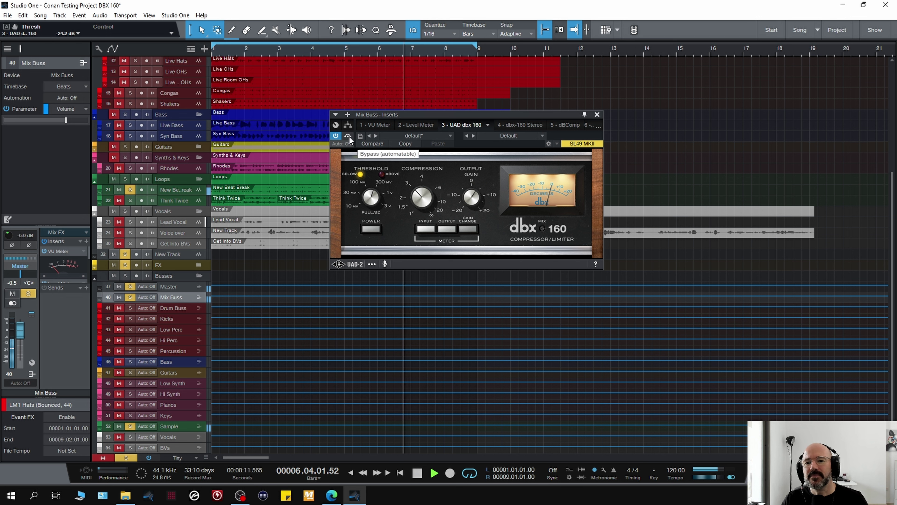
{"action": "left_click", "coordinate": [348, 136]}
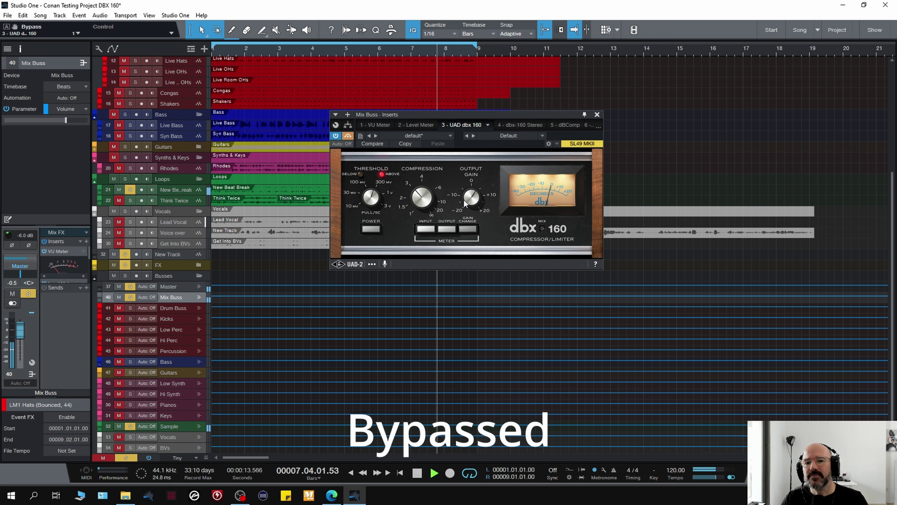
{"action": "left_click_drag", "start_coordinate": [463, 199], "coordinate": [463, 203]}
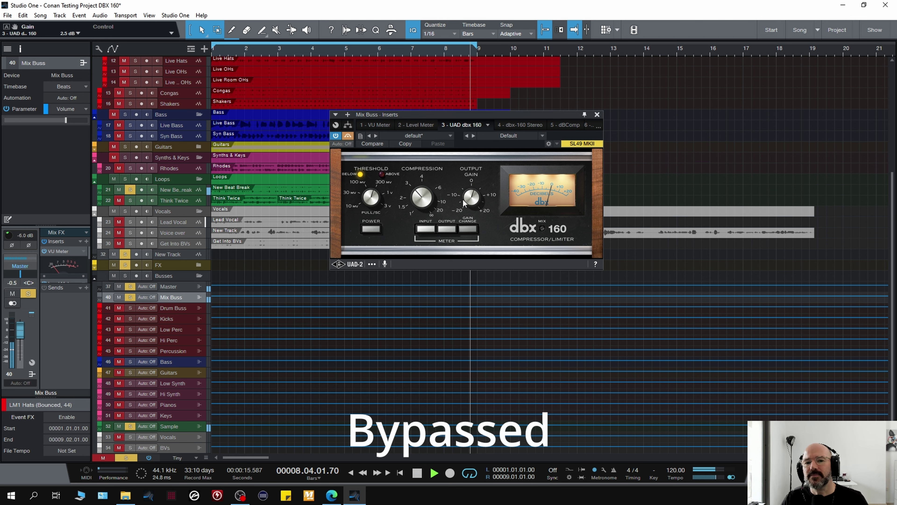
{"action": "left_click", "coordinate": [348, 135]}
{"action": "left_click", "coordinate": [348, 136]}
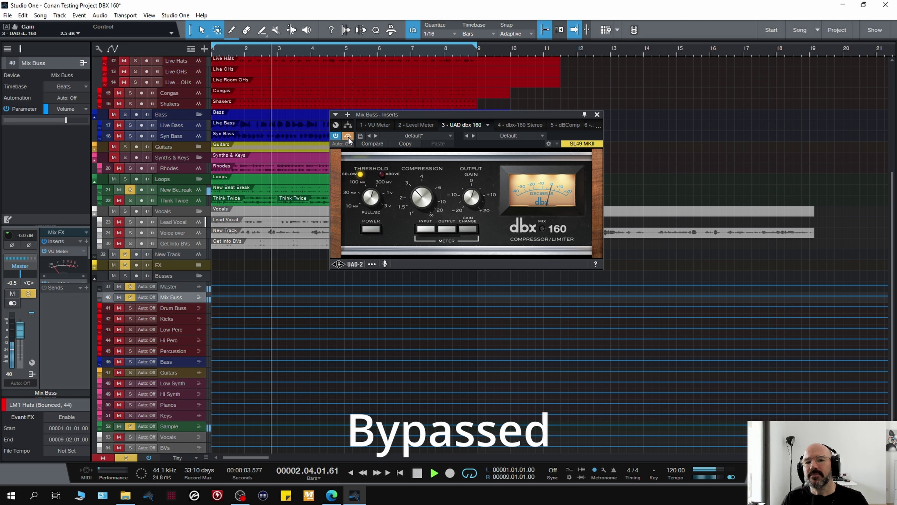
{"action": "left_click", "coordinate": [347, 136]}
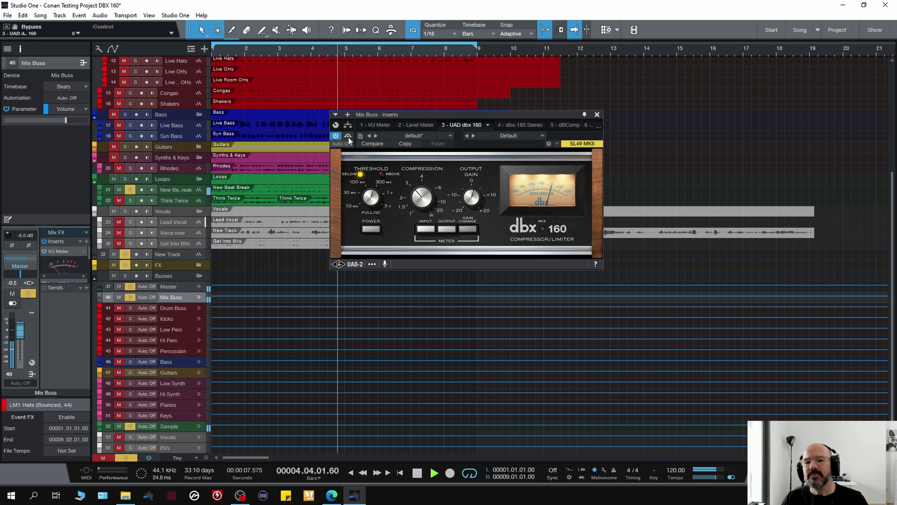
Stop, then replay and A/B the dbx 160 twice before stopping back at bar 1
{"action": "key", "text": "space"}
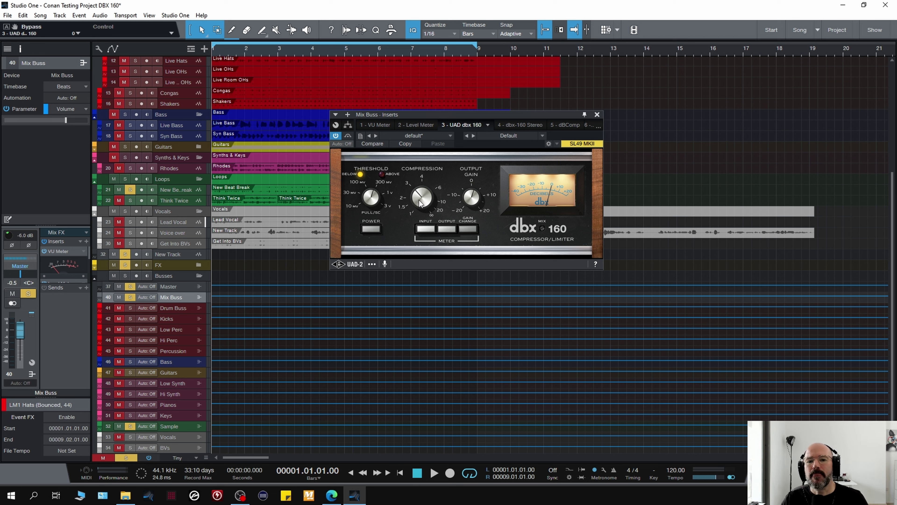
{"action": "scroll", "coordinate": [414, 199], "scroll_direction": "down", "scroll_amount": 1}
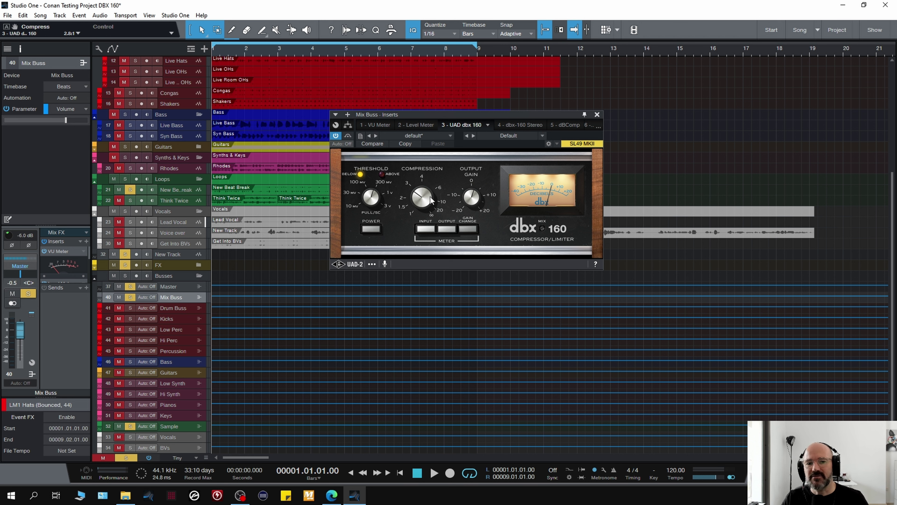
{"action": "key", "text": "space"}
{"action": "left_click", "coordinate": [348, 136]}
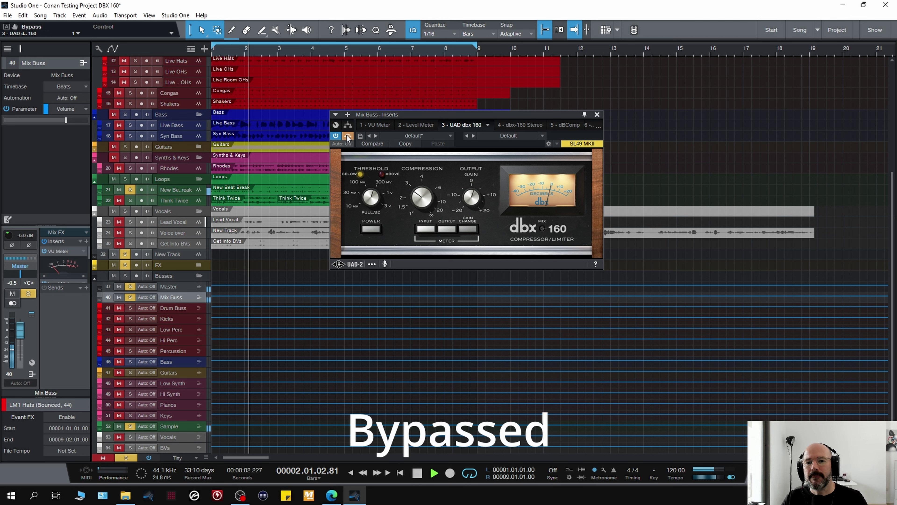
{"action": "left_click", "coordinate": [348, 136]}
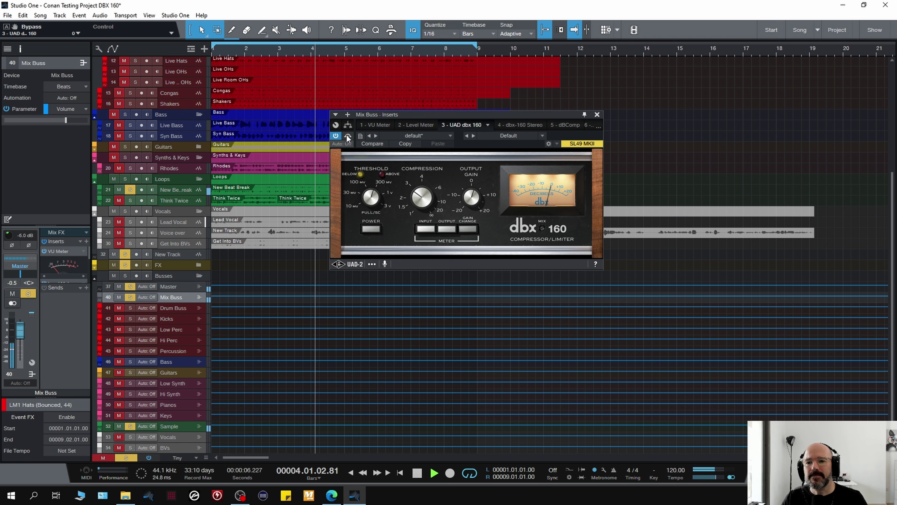
{"action": "left_click", "coordinate": [348, 136]}
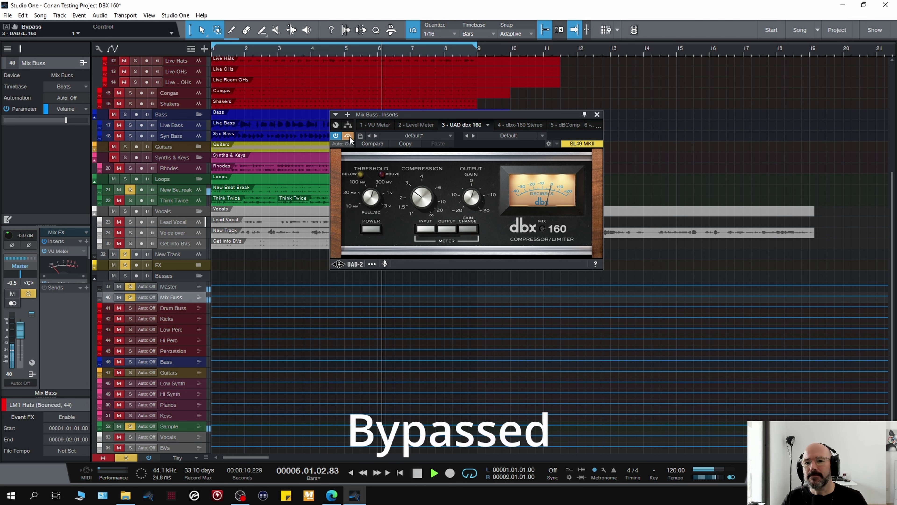
{"action": "left_click", "coordinate": [348, 137]}
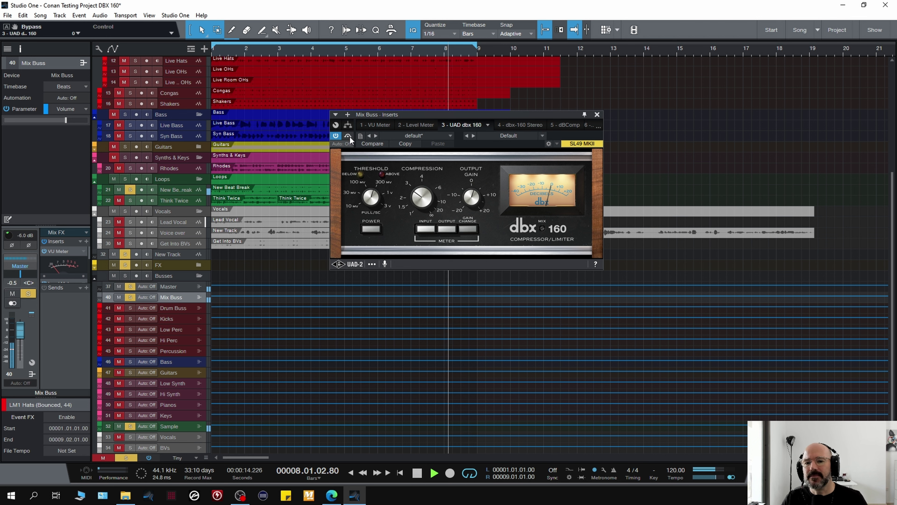
{"action": "key", "text": "space"}
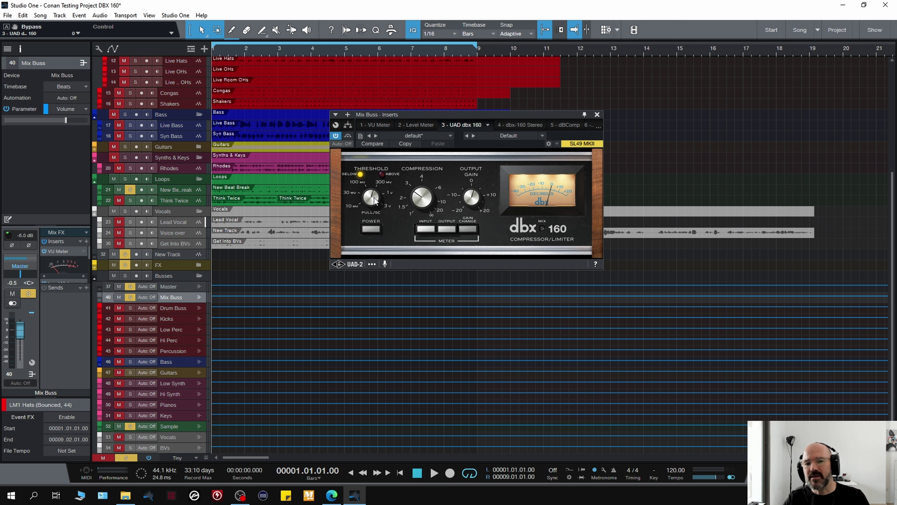
Raise the dbx 160 ratio to 4.9:1 and output gain to 7.5 dB, A/B'ing during playback
{"action": "left_click", "coordinate": [423, 190]}
{"action": "left_click_drag", "start_coordinate": [423, 191], "coordinate": [419, 175]}
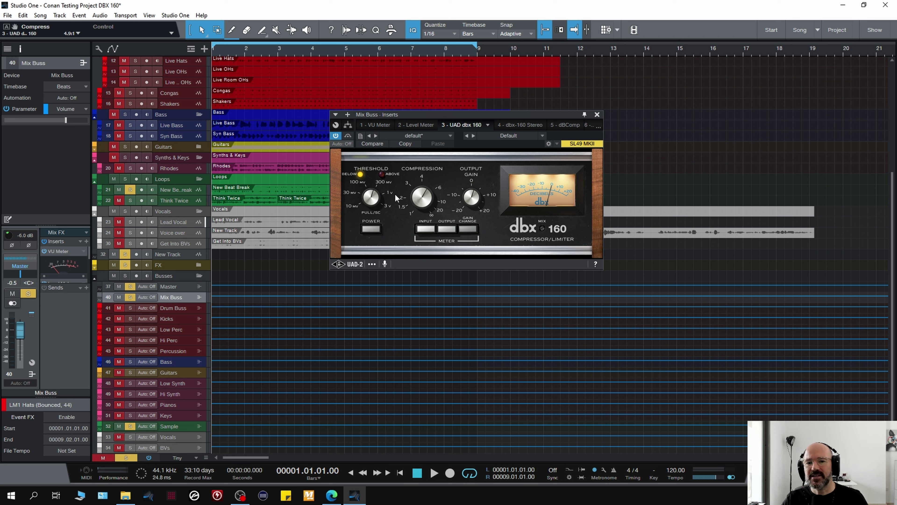
{"action": "key", "text": "space"}
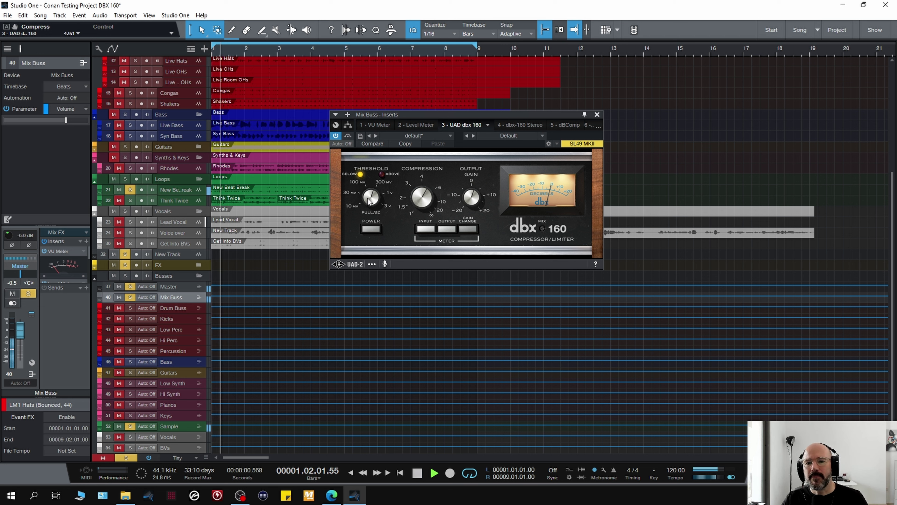
{"action": "left_click", "coordinate": [464, 200]}
{"action": "left_click_drag", "start_coordinate": [463, 201], "coordinate": [464, 188]}
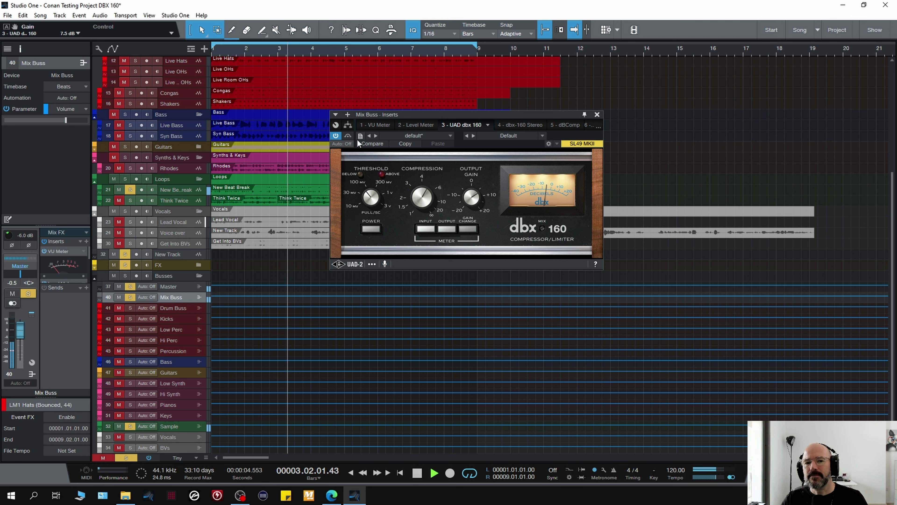
{"action": "left_click", "coordinate": [348, 136]}
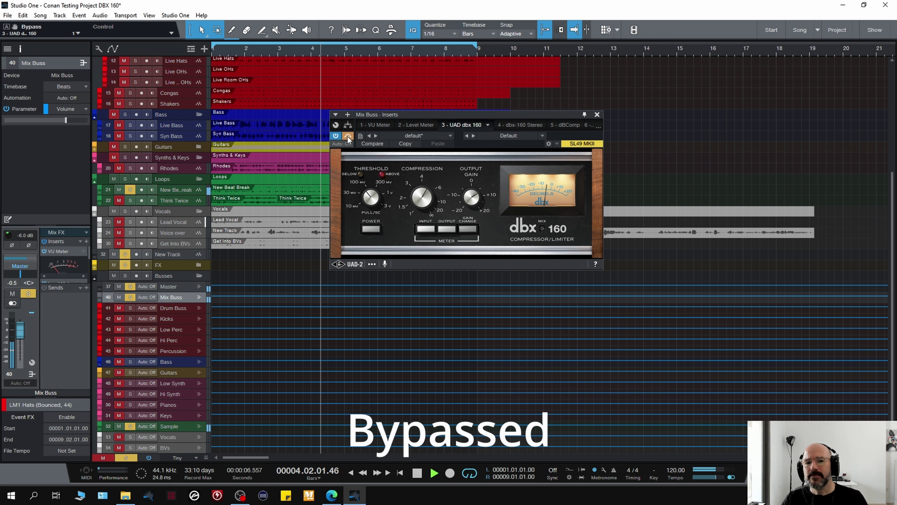
{"action": "left_click", "coordinate": [348, 136]}
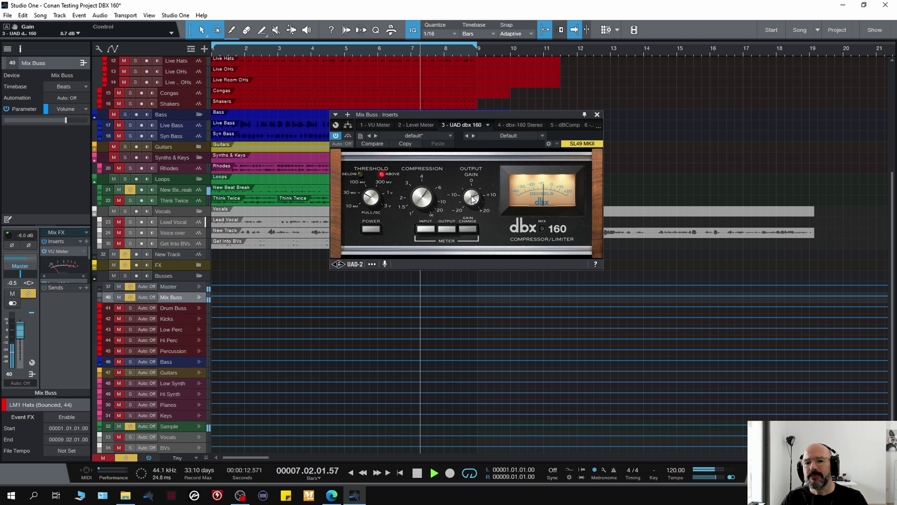
Push the output gain up to 12.5 dB and compare it against the bypassed mix
{"action": "left_click", "coordinate": [350, 136]}
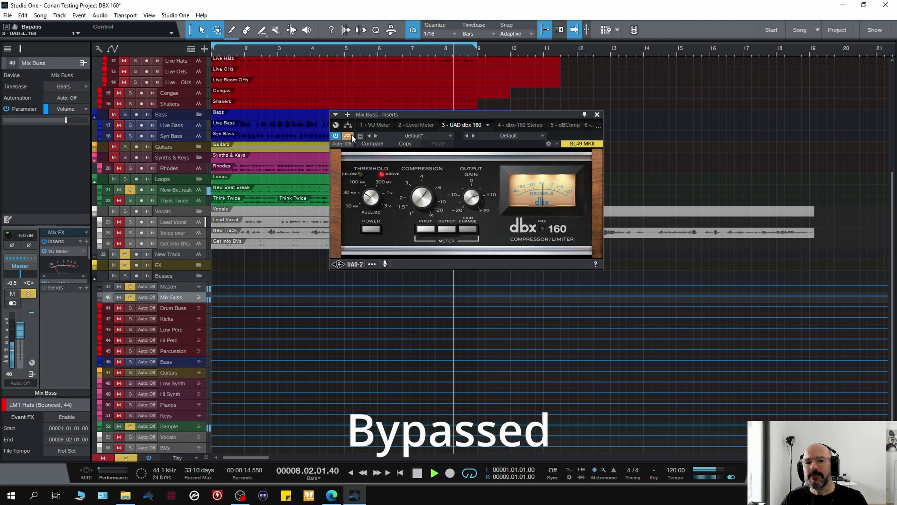
{"action": "left_click", "coordinate": [351, 137]}
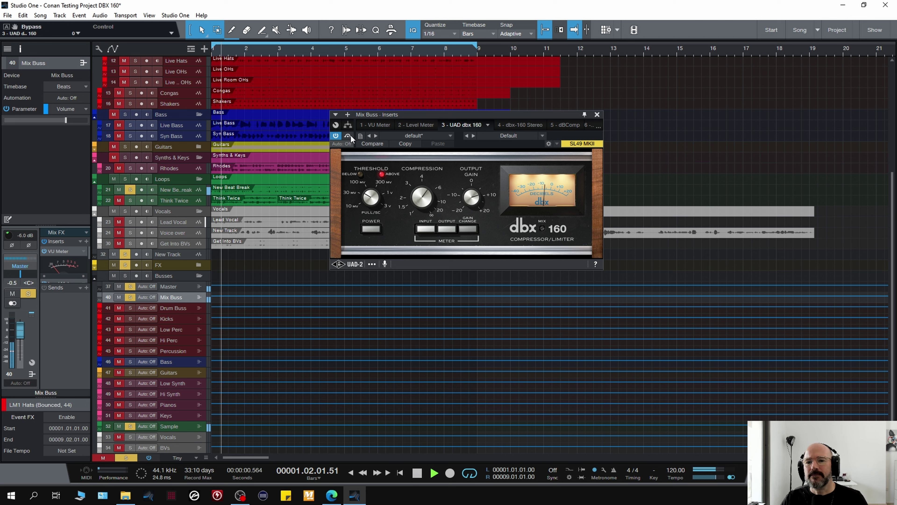
{"action": "left_click_drag", "start_coordinate": [472, 203], "coordinate": [468, 205]}
{"action": "left_click", "coordinate": [348, 136]}
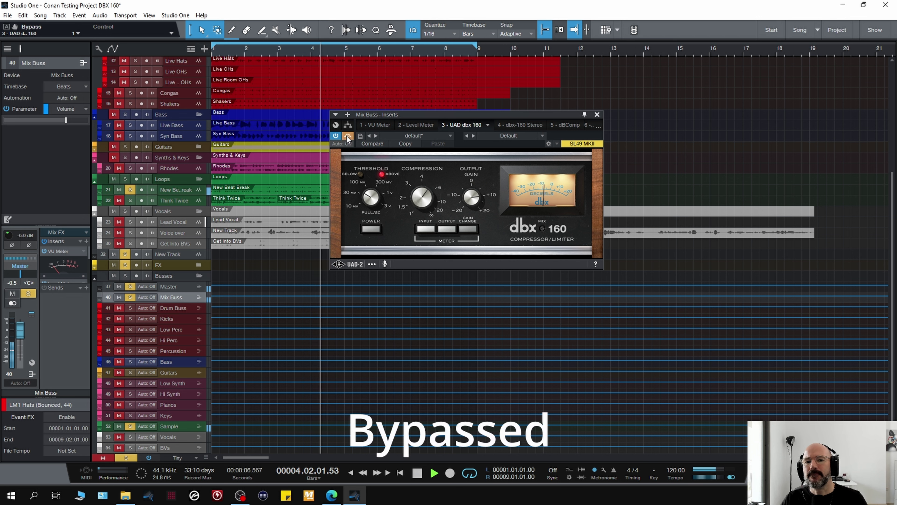
{"action": "left_click", "coordinate": [348, 137]}
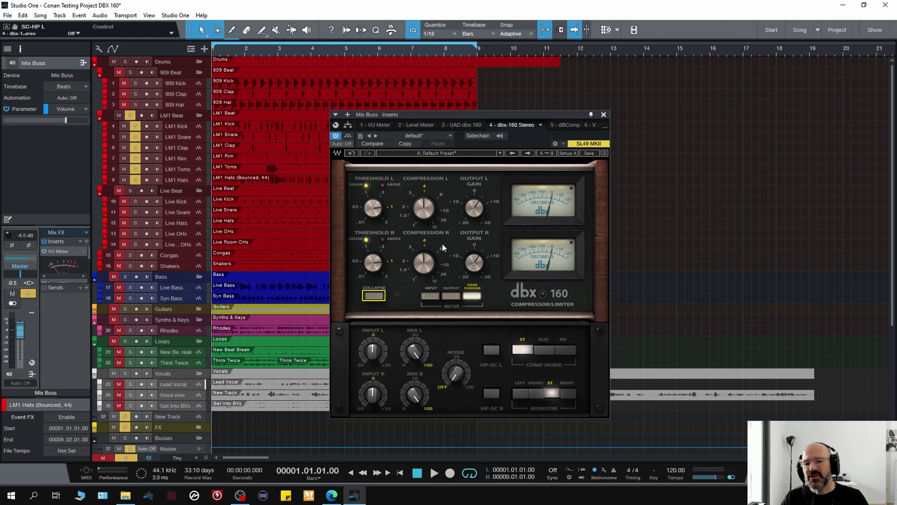
Hide the dbx-160 Stereo's lower panel with COLLAPSE, leaving the Noise knob off
{"action": "left_click", "coordinate": [371, 297]}
{"action": "left_click", "coordinate": [371, 297]}
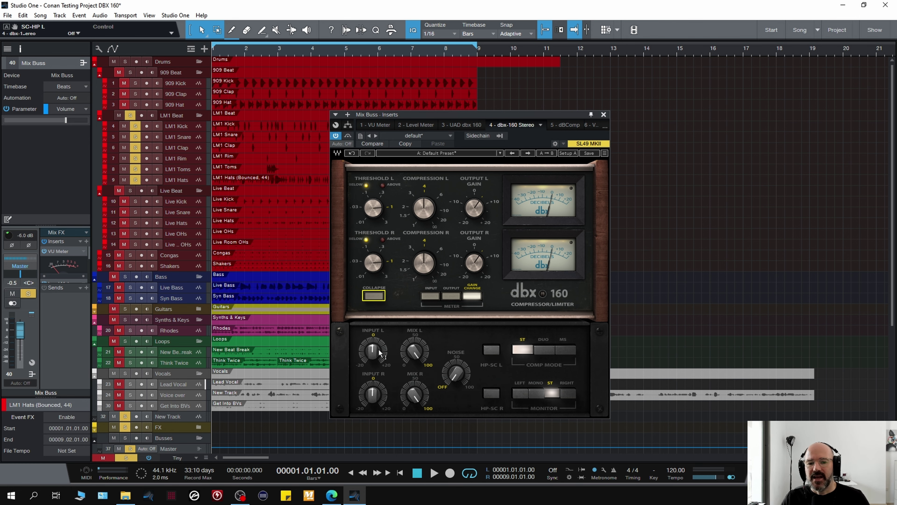
{"action": "left_click_drag", "start_coordinate": [453, 365], "coordinate": [452, 371]}
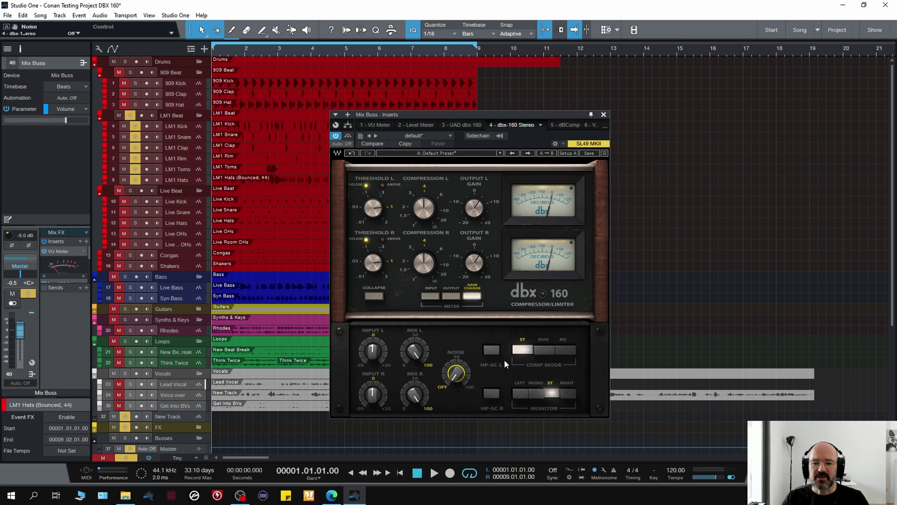
{"action": "left_click", "coordinate": [374, 295]}
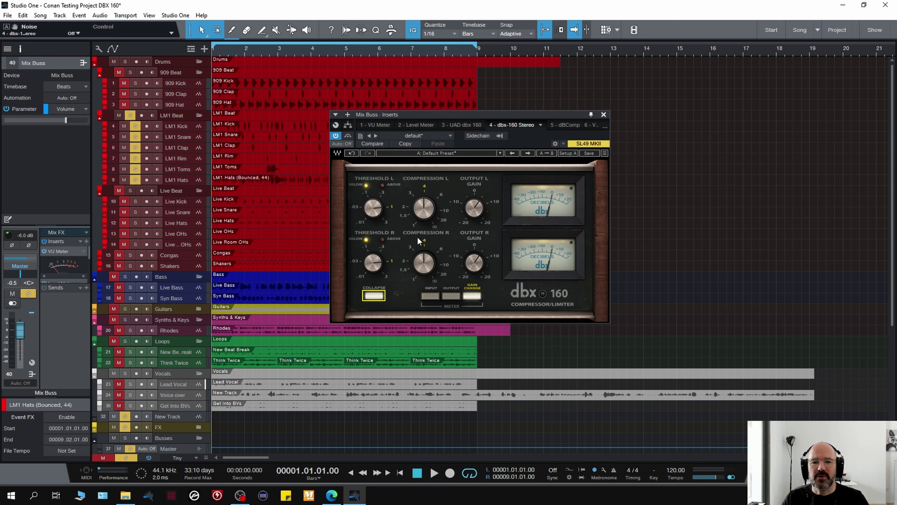
{"action": "mouse_move", "coordinate": [375, 210]}
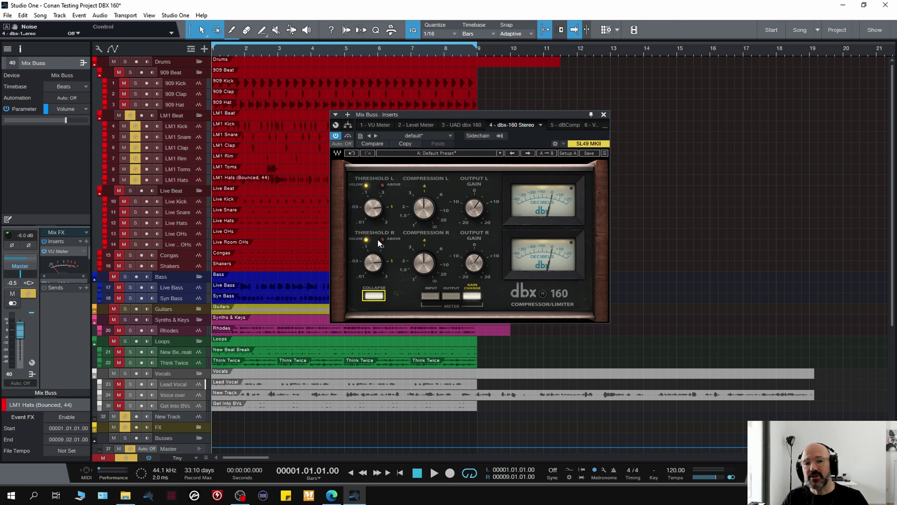
During playback, set left threshold to 0.085 and raise left output gain, then A/B with bypass
{"action": "key", "text": "space"}
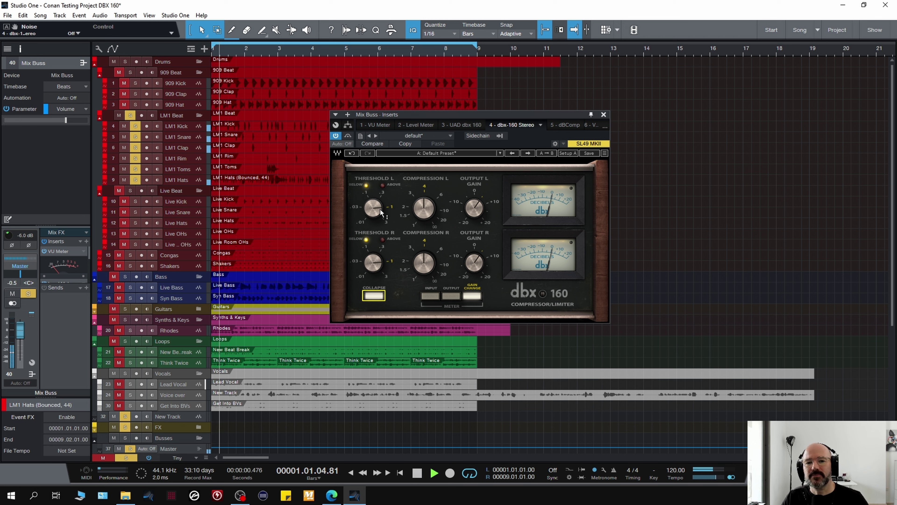
{"action": "left_click_drag", "start_coordinate": [373, 208], "coordinate": [373, 236]}
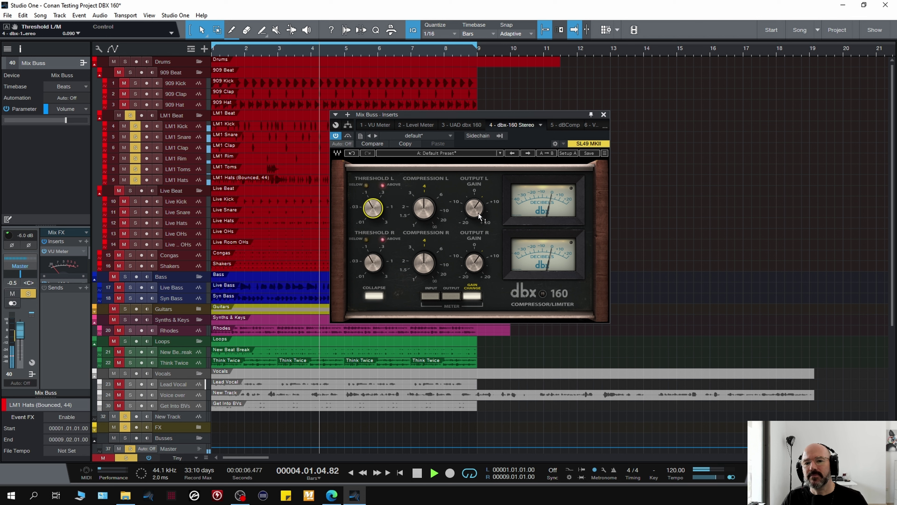
{"action": "left_click_drag", "start_coordinate": [474, 212], "coordinate": [475, 206]}
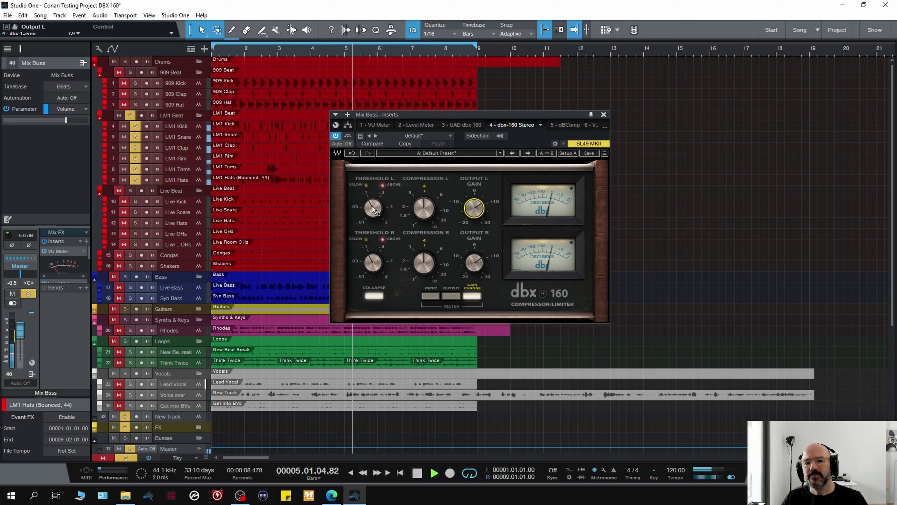
{"action": "left_click_drag", "start_coordinate": [373, 205], "coordinate": [372, 206]}
{"action": "left_click_drag", "start_coordinate": [487, 212], "coordinate": [487, 208]}
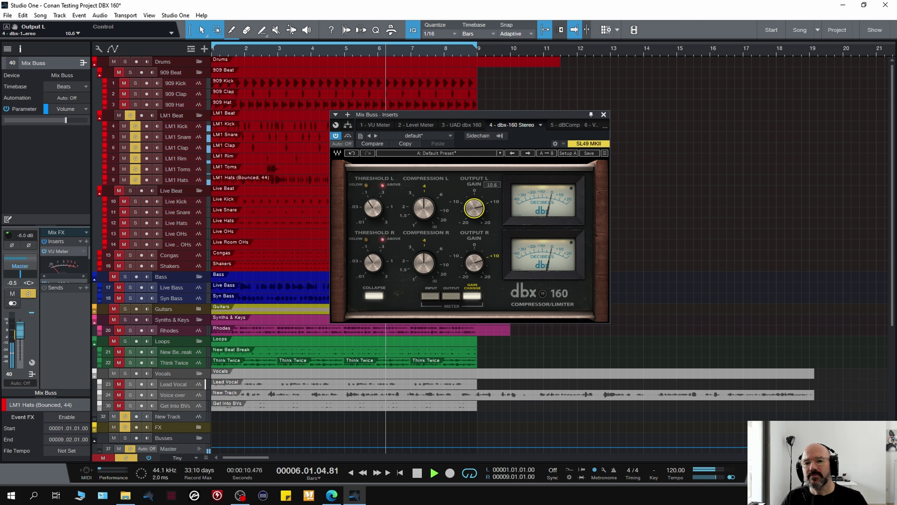
{"action": "left_click", "coordinate": [347, 136]}
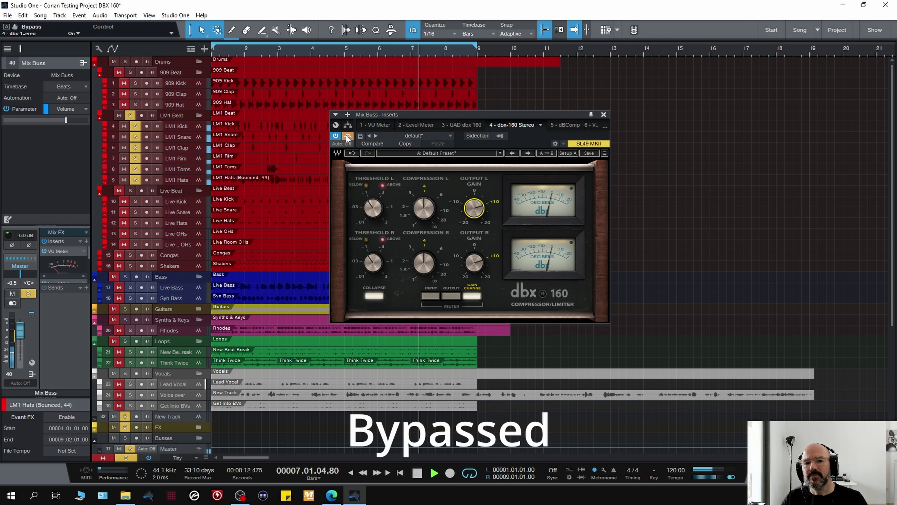
{"action": "left_click", "coordinate": [346, 137]}
Bring the left output gain down to 7.1 and A/B the compressor twice
{"action": "left_click_drag", "start_coordinate": [474, 209], "coordinate": [473, 214]}
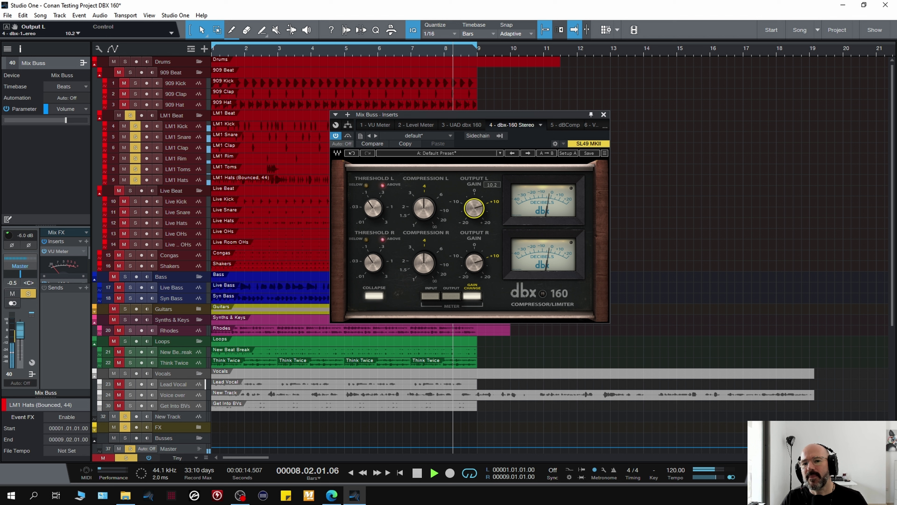
{"action": "left_click", "coordinate": [347, 136]}
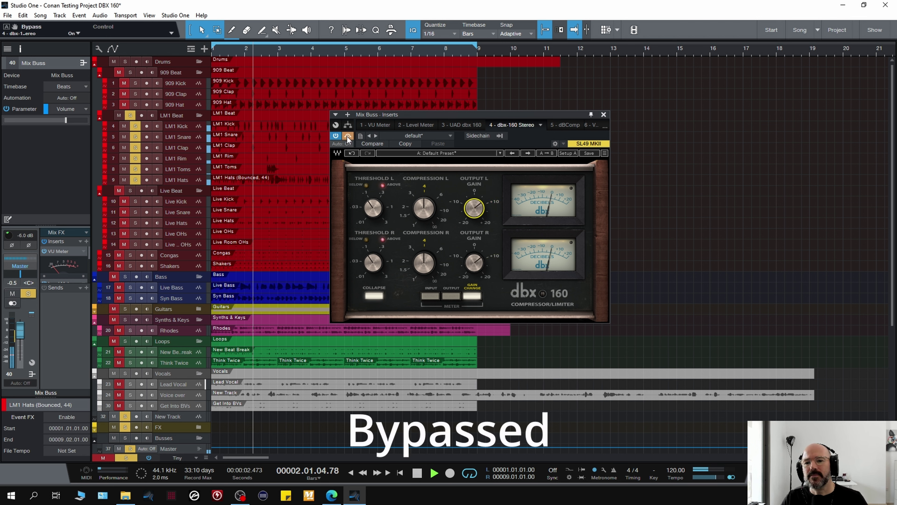
{"action": "left_click", "coordinate": [348, 136]}
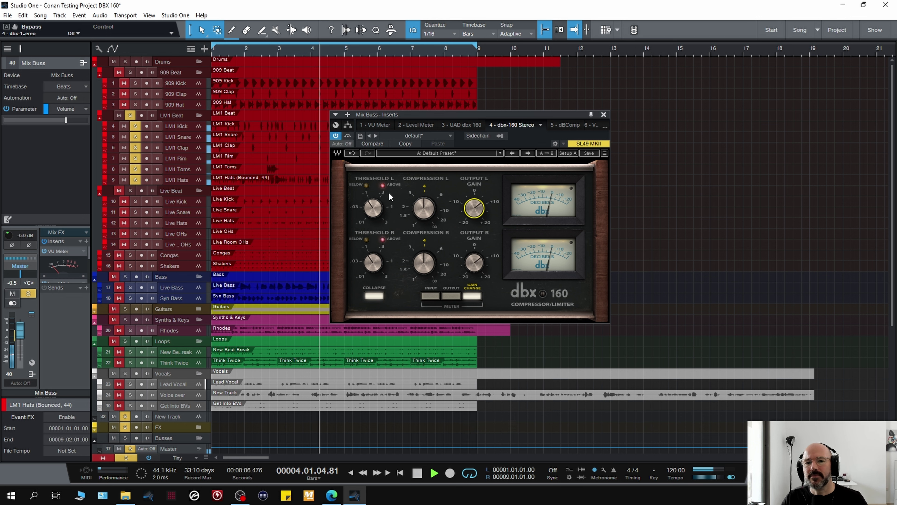
{"action": "left_click", "coordinate": [348, 136]}
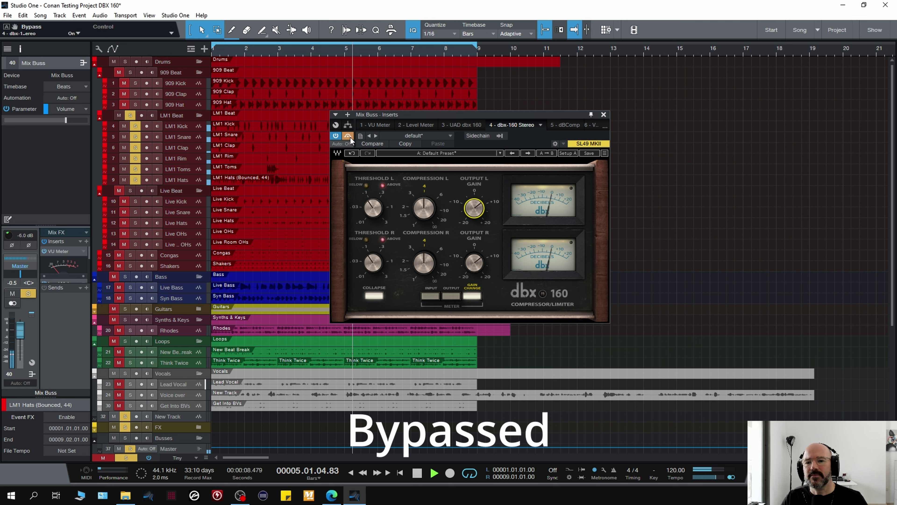
{"action": "left_click", "coordinate": [350, 136]}
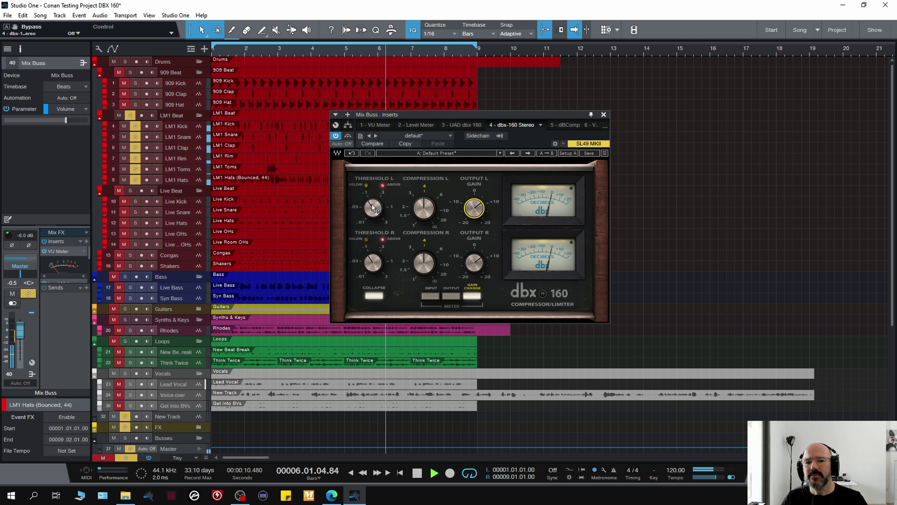
Lower the left compression to 3.40 and compare it against bypass
{"action": "left_click", "coordinate": [424, 207]}
{"action": "left_click_drag", "start_coordinate": [424, 208], "coordinate": [423, 213]}
{"action": "left_click", "coordinate": [349, 135]}
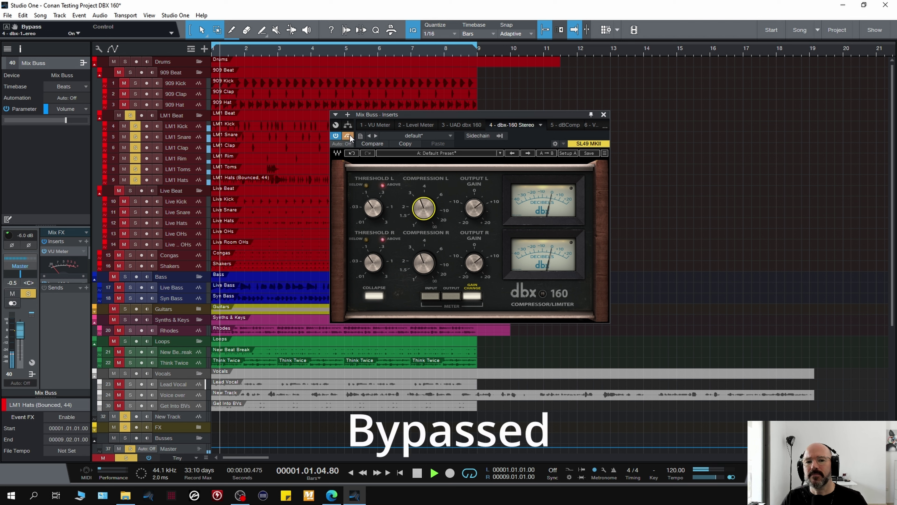
{"action": "left_click", "coordinate": [349, 135]}
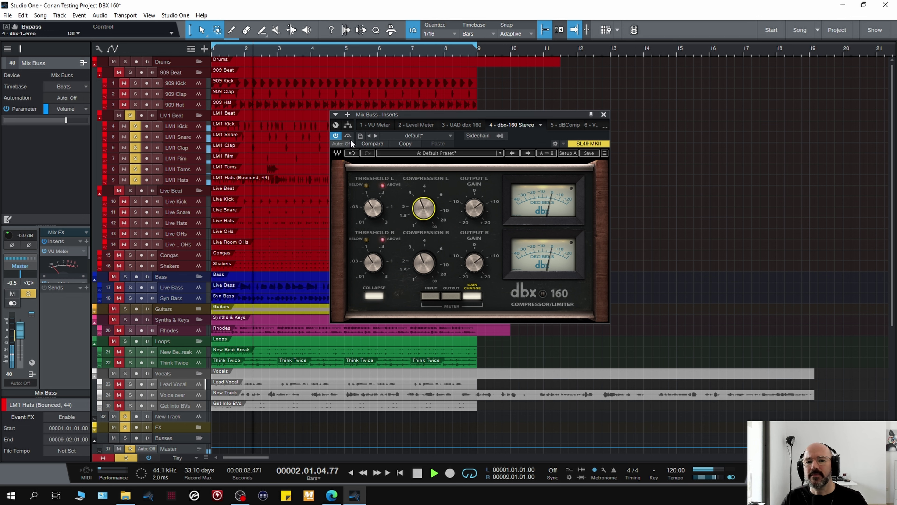
Stop playback and return to bar 1
{"action": "key", "text": "space"}
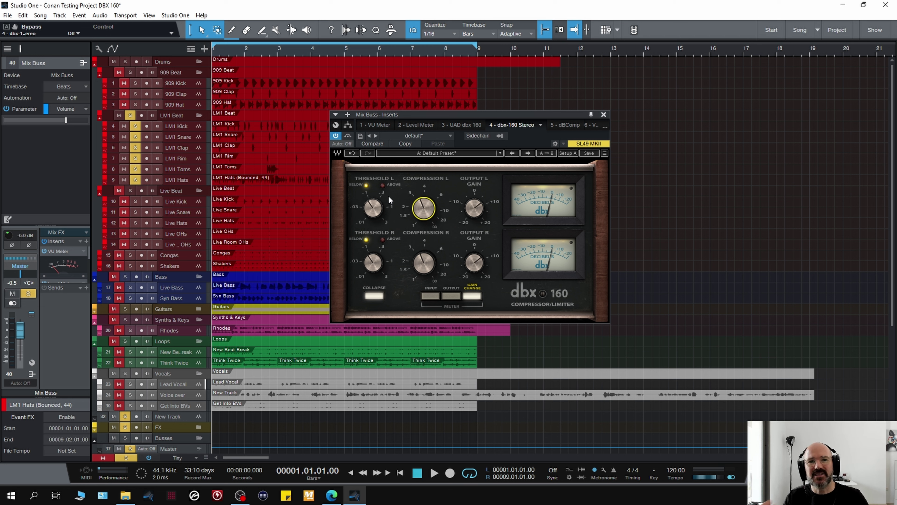
During playback, A/B the dbx-160 and review its left output, compression and threshold settings
{"action": "key", "text": "space"}
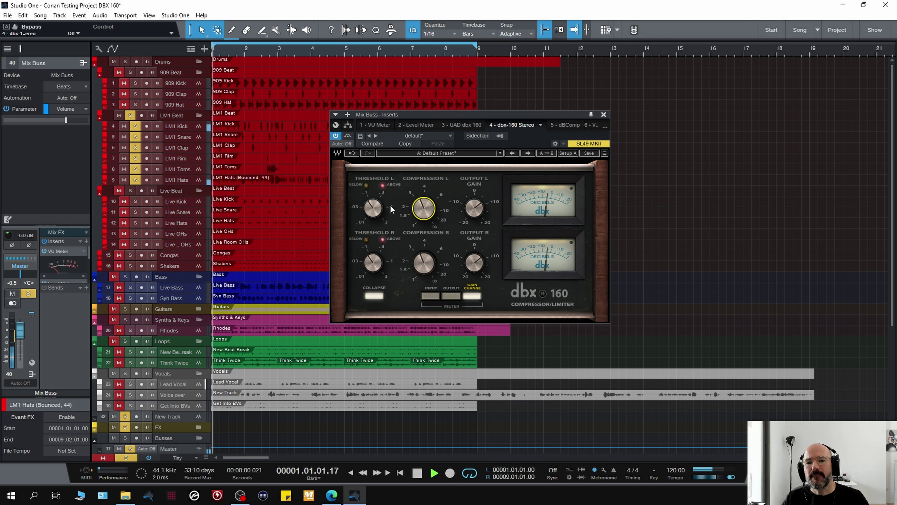
{"action": "left_click", "coordinate": [349, 135]}
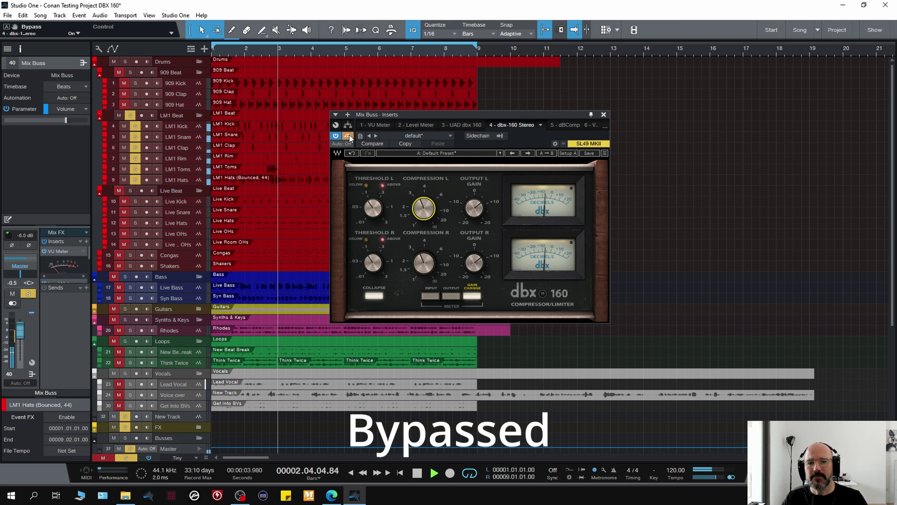
{"action": "left_click", "coordinate": [348, 136]}
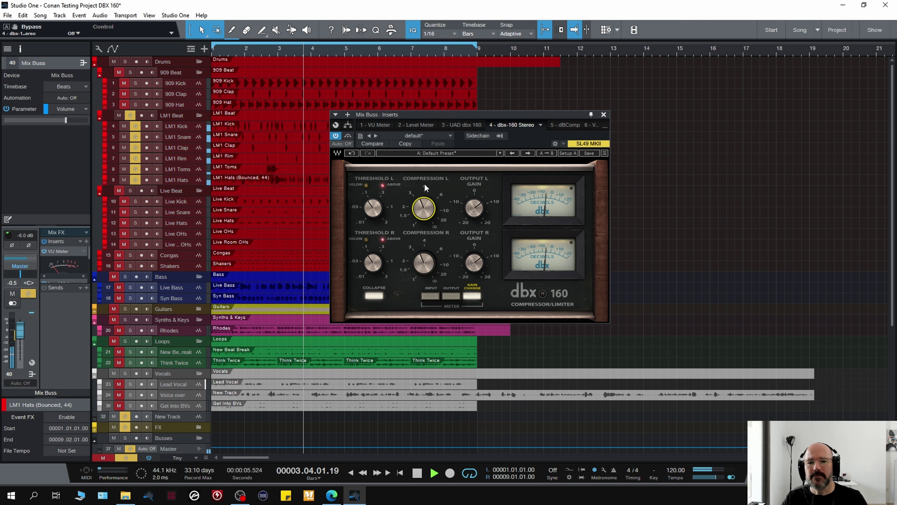
{"action": "left_click", "coordinate": [474, 207]}
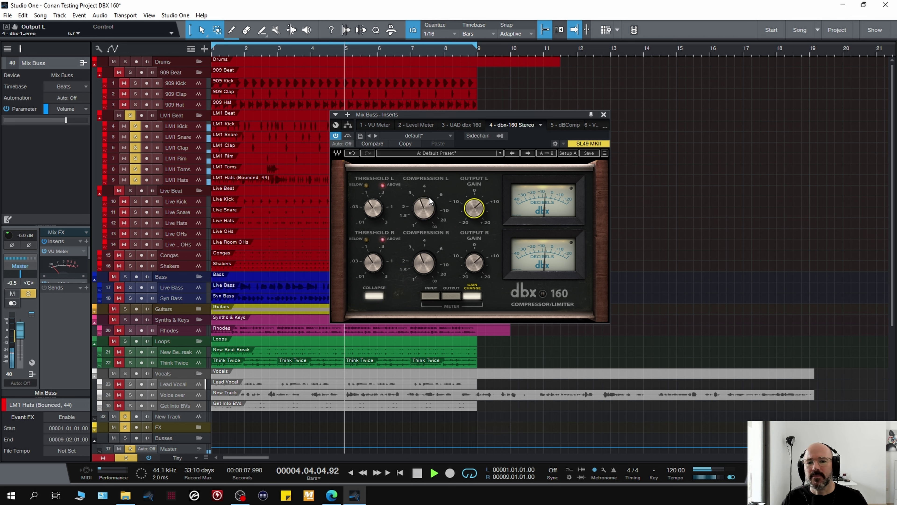
{"action": "left_click", "coordinate": [424, 208]}
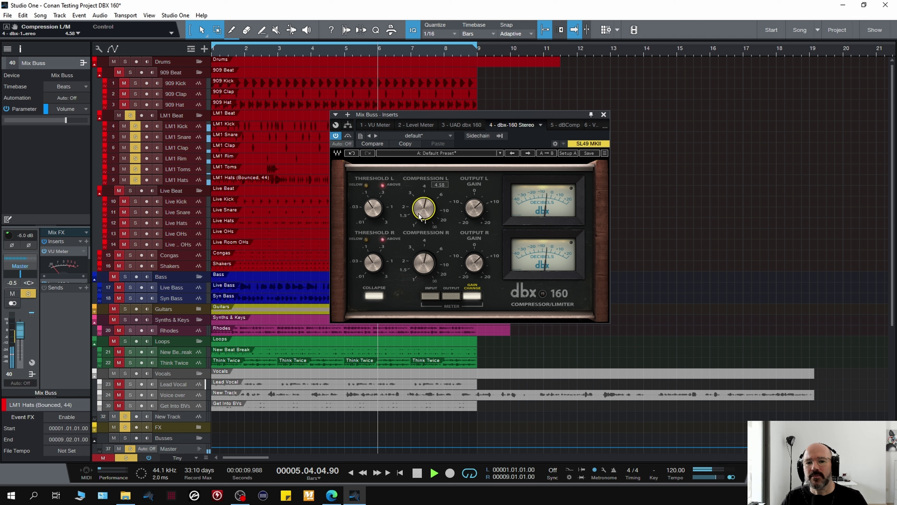
{"action": "left_click", "coordinate": [373, 208]}
{"action": "left_click", "coordinate": [470, 211]}
{"action": "left_click", "coordinate": [348, 136]}
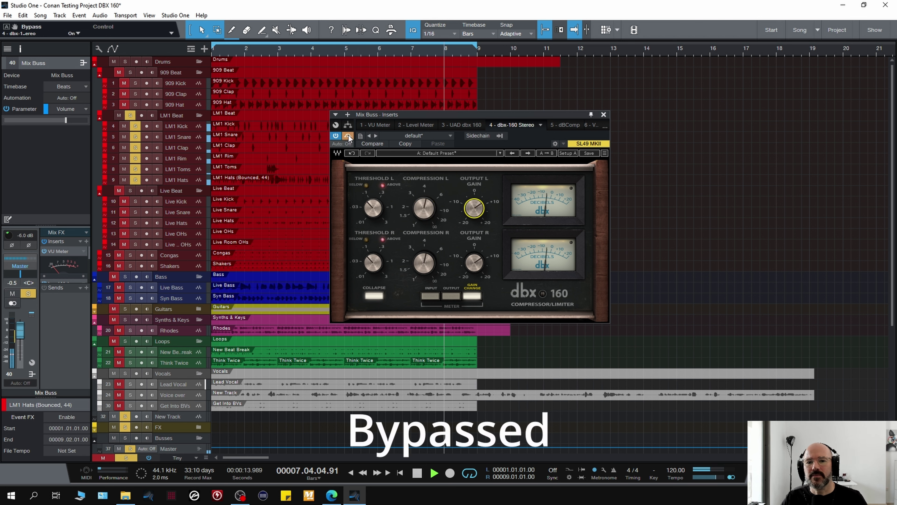
{"action": "left_click", "coordinate": [348, 135]}
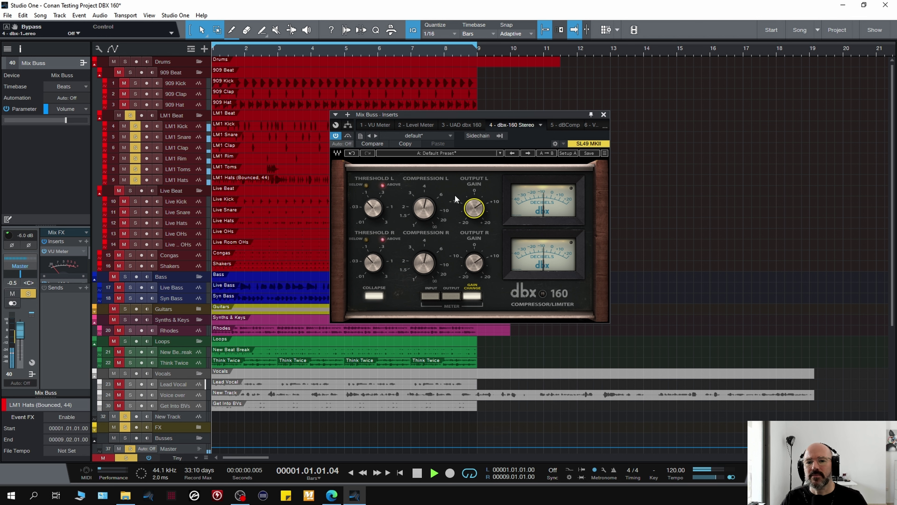
Set the left output gain to 7.8 and stop playback
{"action": "left_click", "coordinate": [472, 207]}
{"action": "left_click_drag", "start_coordinate": [474, 208], "coordinate": [474, 210]}
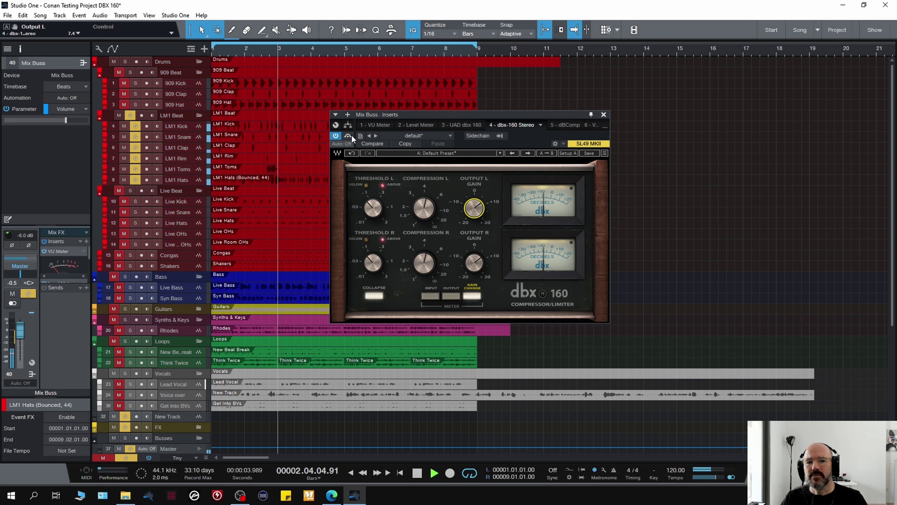
{"action": "left_click_drag", "start_coordinate": [474, 208], "coordinate": [474, 205]}
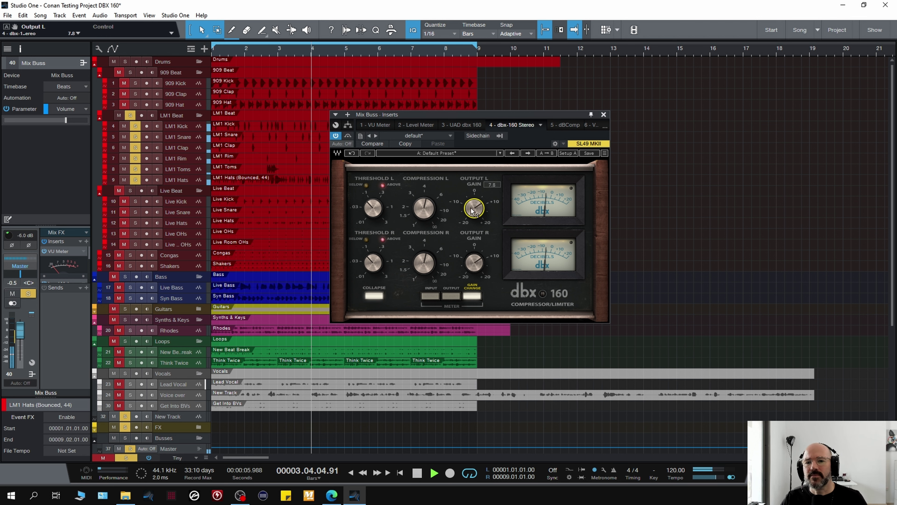
{"action": "key", "text": "space"}
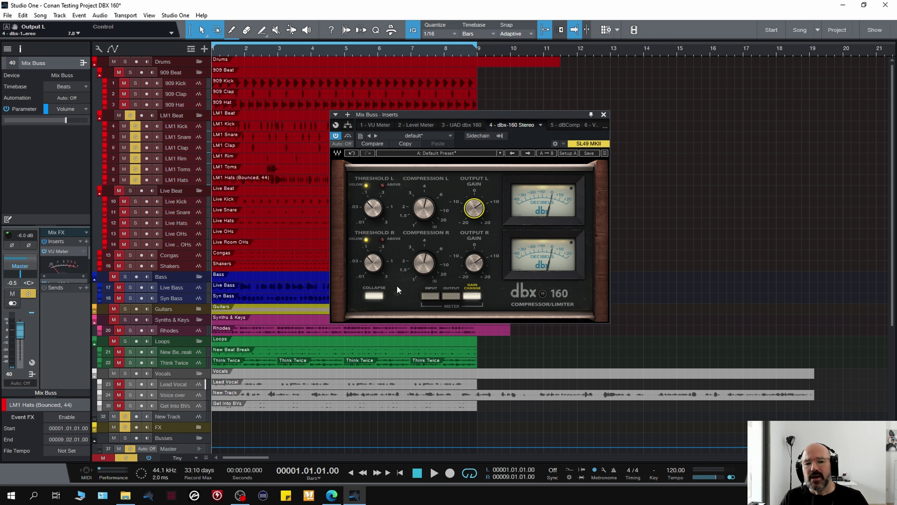
Expand the dbx-160's lower panel and turn the left Mix down to about 76%
{"action": "left_click", "coordinate": [378, 295]}
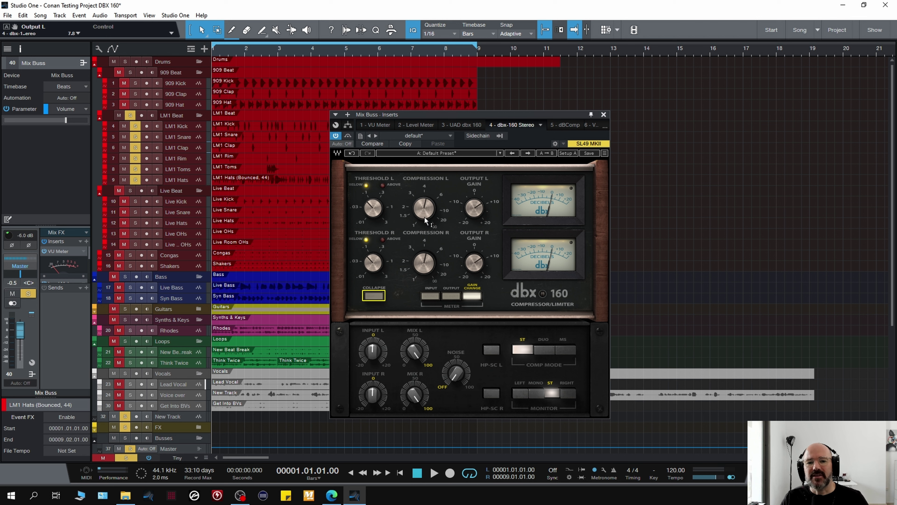
{"action": "key", "text": "space"}
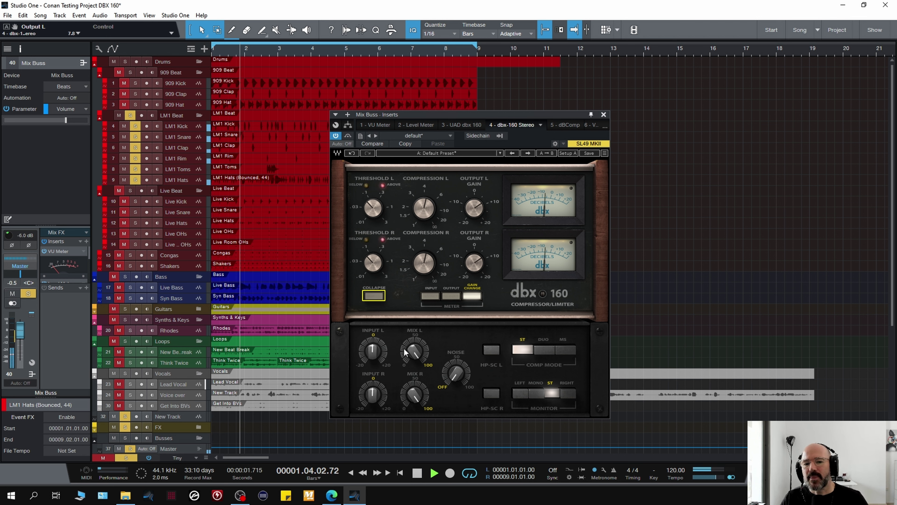
{"action": "left_click_drag", "start_coordinate": [405, 353], "coordinate": [407, 363]}
{"action": "key", "text": "space"}
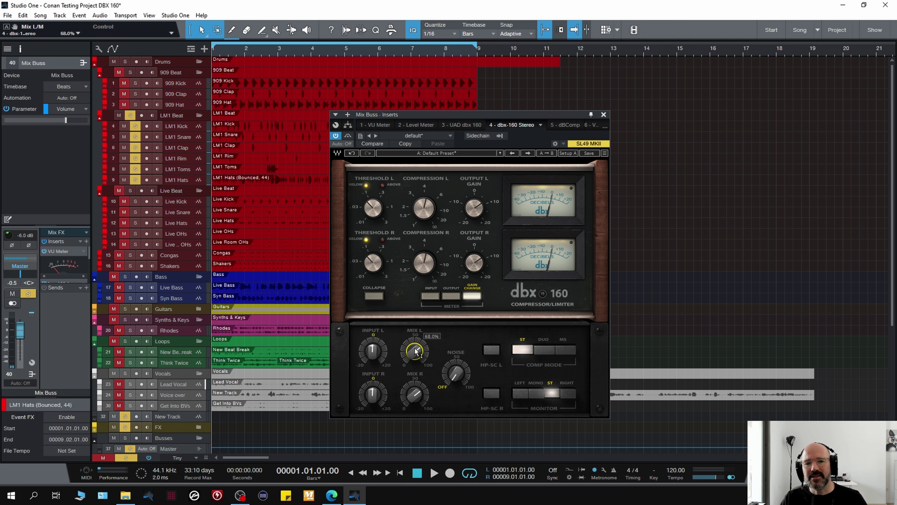
{"action": "left_click_drag", "start_coordinate": [415, 351], "coordinate": [415, 350]}
A/B the compressor, lower left output gain to 5.6, and reduce left compression to 3.45
{"action": "key", "text": "space"}
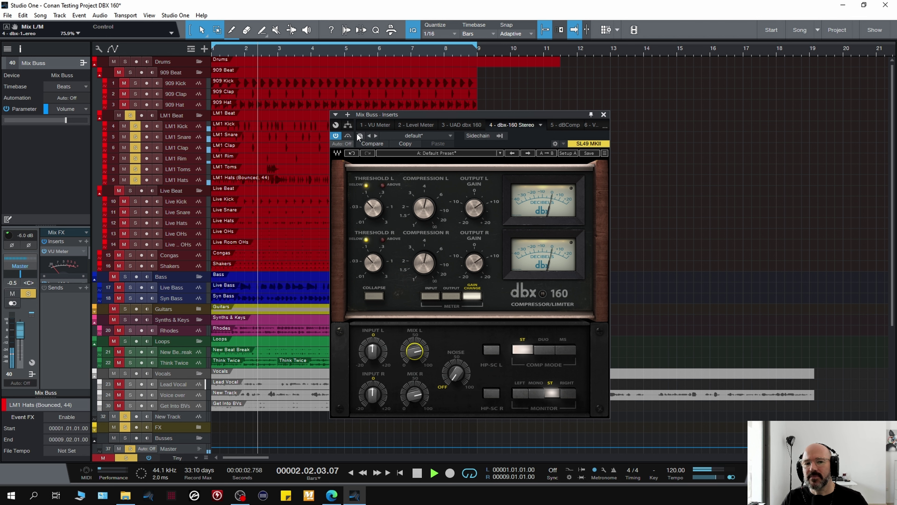
{"action": "left_click", "coordinate": [348, 136]}
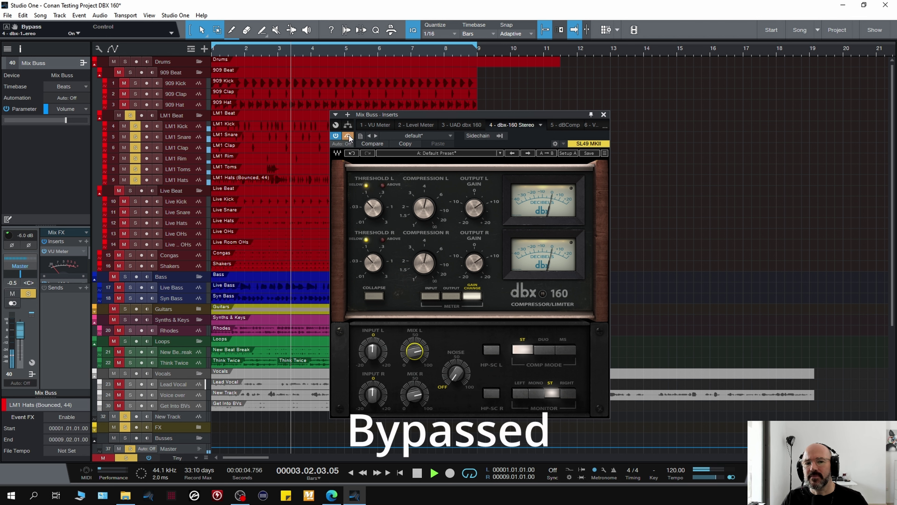
{"action": "left_click", "coordinate": [471, 206]}
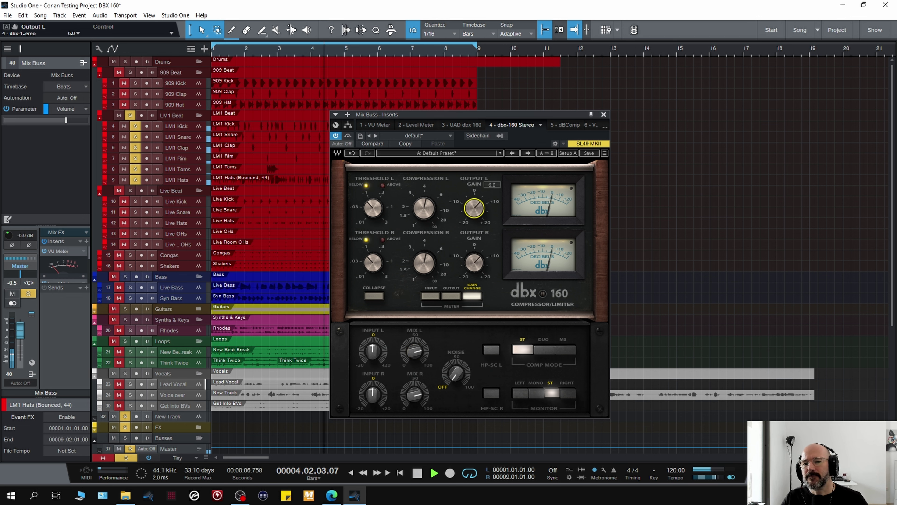
{"action": "left_click", "coordinate": [348, 136]}
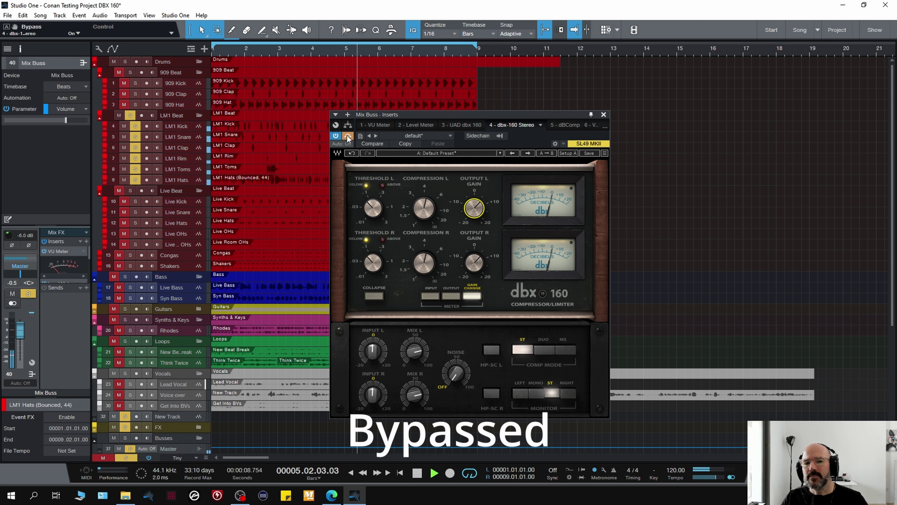
{"action": "left_click", "coordinate": [348, 137]}
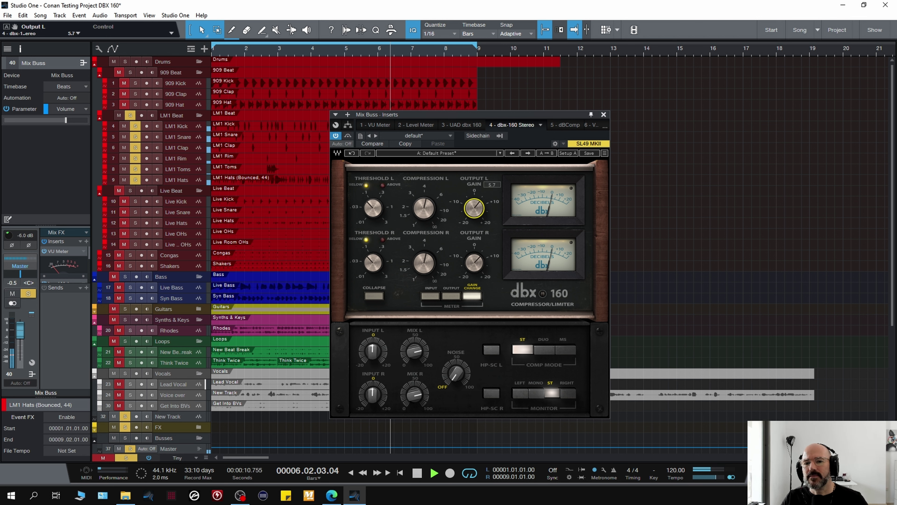
{"action": "left_click_drag", "start_coordinate": [474, 207], "coordinate": [473, 209]}
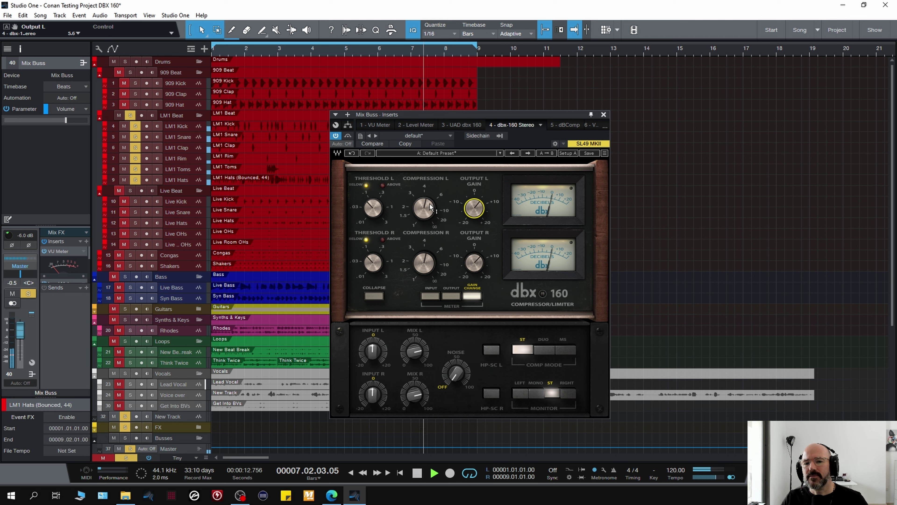
{"action": "key", "text": "space"}
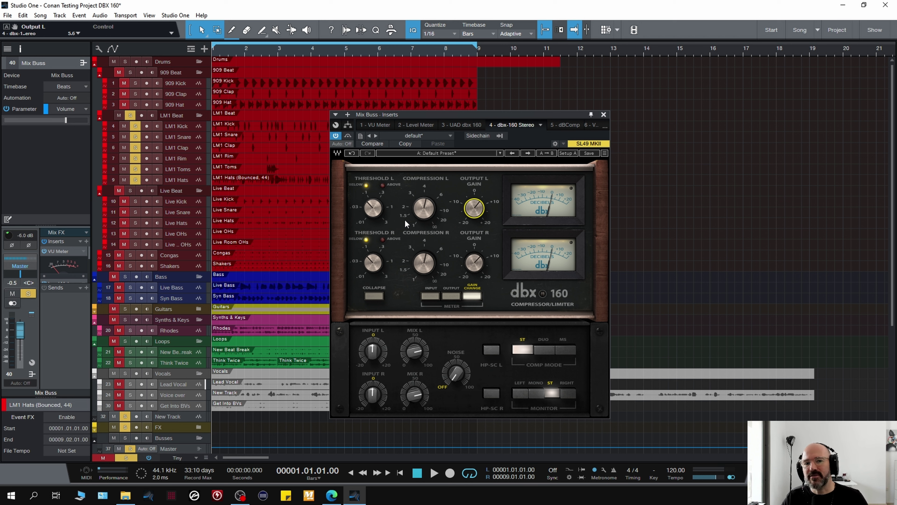
{"action": "mouse_move", "coordinate": [425, 216]}
{"action": "left_mouse_down"}
{"action": "mouse_move", "coordinate": [425, 230]}
{"action": "mouse_move", "coordinate": [424, 214]}
{"action": "left_mouse_up"}
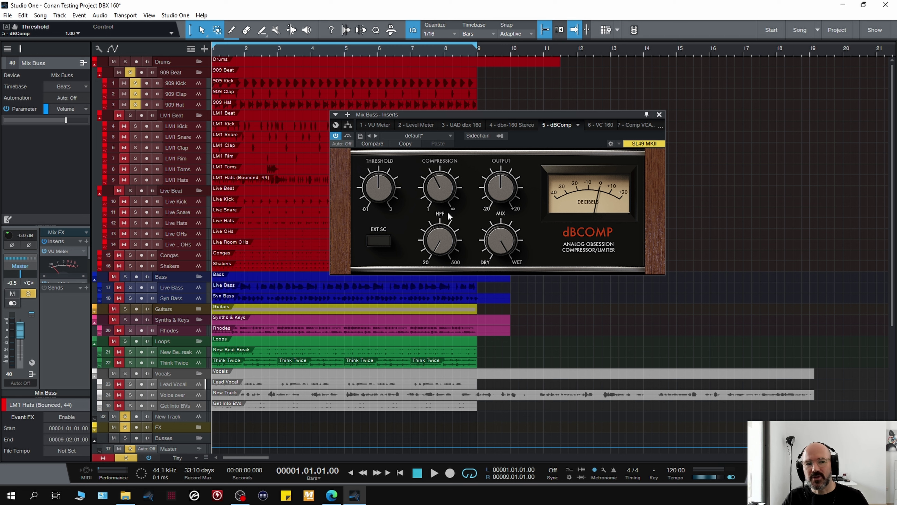
During playback, lower the dBComp threshold to 0.37
{"action": "key", "text": "space"}
{"action": "left_click_drag", "start_coordinate": [375, 186], "coordinate": [366, 209]}
{"action": "mouse_move", "coordinate": [439, 232]}
{"action": "left_mouse_down"}
{"action": "mouse_move", "coordinate": [438, 216]}
{"action": "mouse_move", "coordinate": [439, 252]}
{"action": "mouse_move", "coordinate": [430, 232]}
{"action": "mouse_move", "coordinate": [441, 240]}
{"action": "mouse_move", "coordinate": [434, 242]}
{"action": "left_mouse_up"}
{"action": "key", "text": "space"}
{"action": "key", "text": "space"}
{"action": "key", "text": "space"}
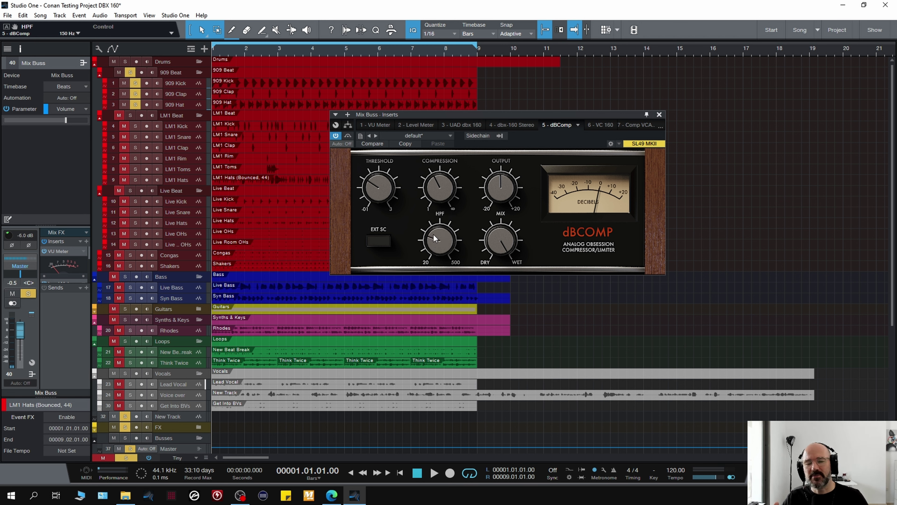
Adjust the dBComp high-pass filter frequency and A/B it against bypass
{"action": "key", "text": "space"}
{"action": "left_click_drag", "start_coordinate": [433, 235], "coordinate": [438, 247]}
{"action": "key", "text": "space"}
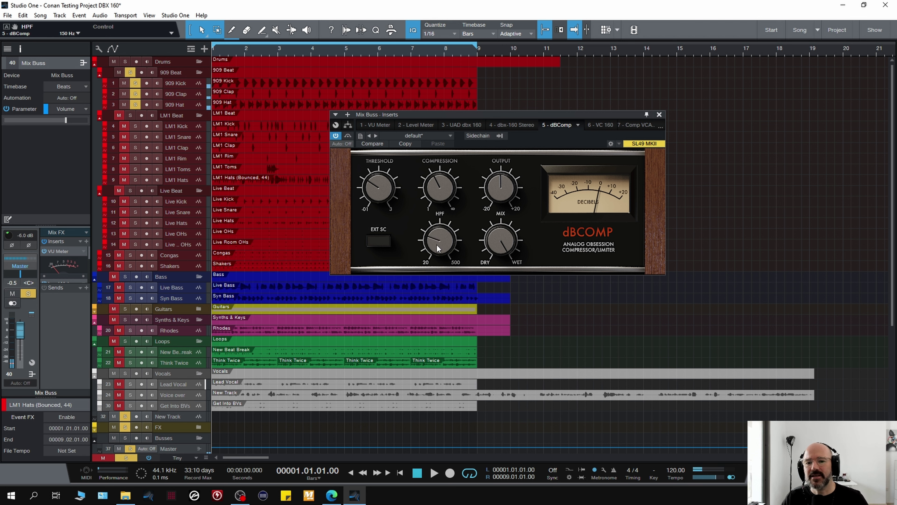
{"action": "key", "text": "space"}
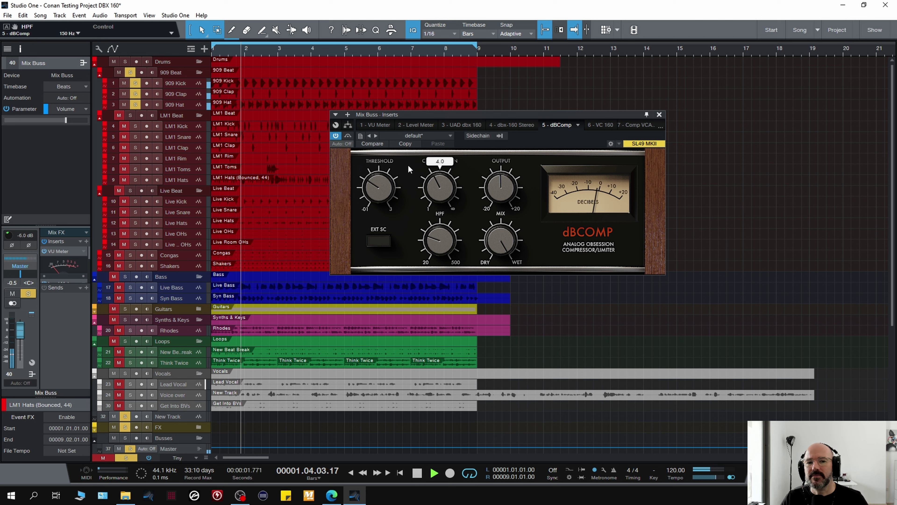
{"action": "left_click", "coordinate": [351, 137]}
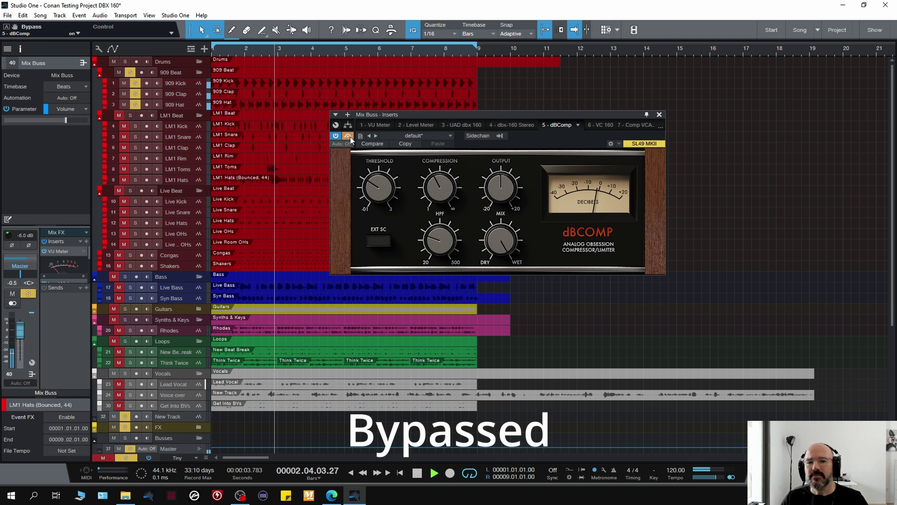
{"action": "left_click", "coordinate": [351, 137]}
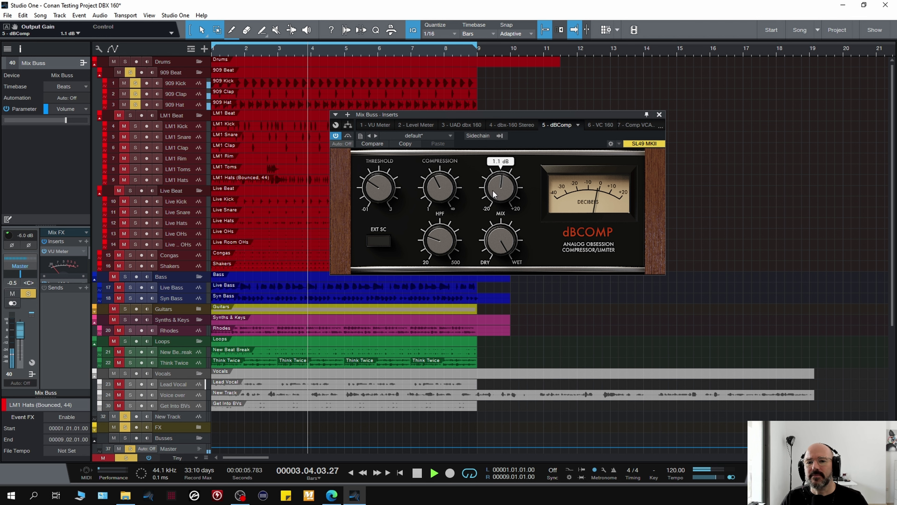
Reduce the dBComp mix to 83% and compare it against the dry mix
{"action": "scroll", "coordinate": [493, 191], "scroll_direction": "up", "scroll_amount": 4}
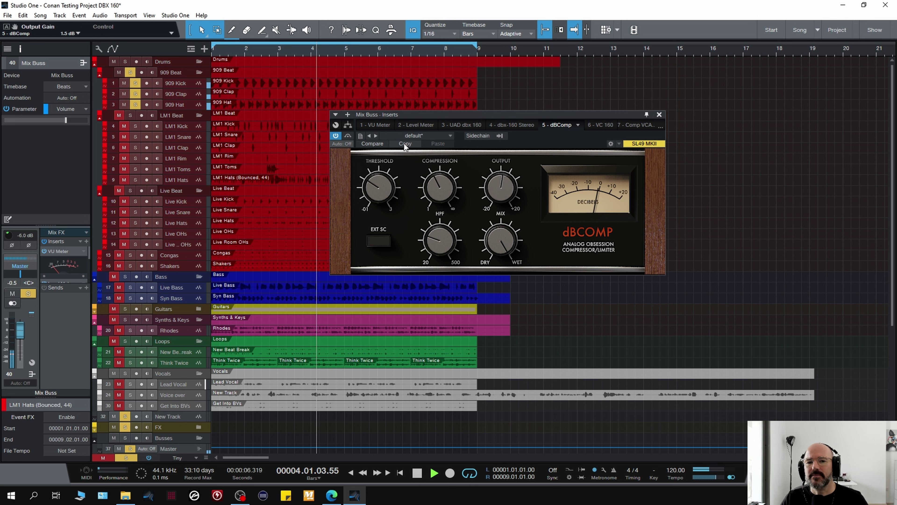
{"action": "left_click", "coordinate": [351, 136]}
{"action": "left_click", "coordinate": [350, 136]}
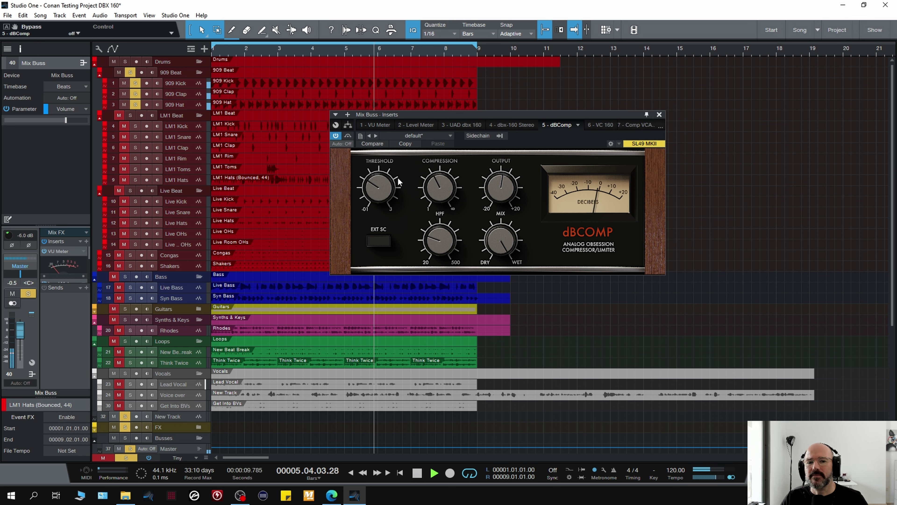
{"action": "mouse_move", "coordinate": [492, 246]}
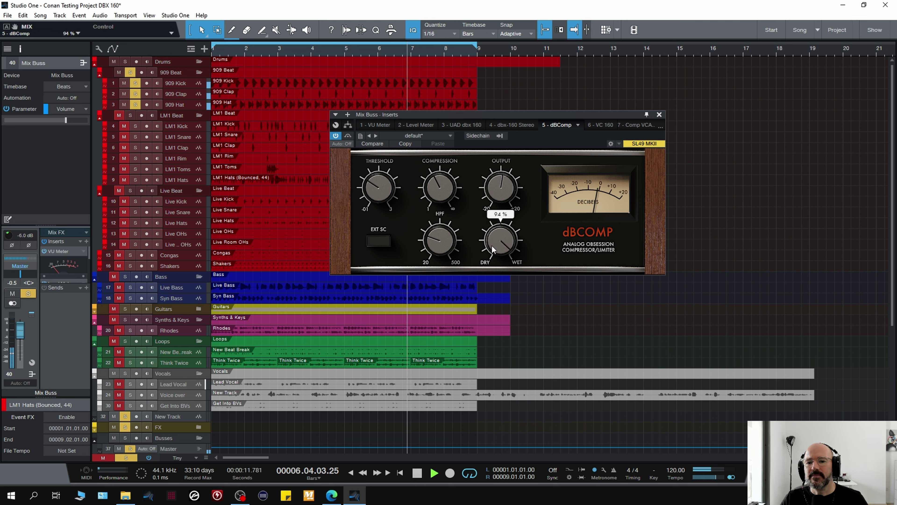
{"action": "left_click_drag", "start_coordinate": [492, 246], "coordinate": [490, 261]}
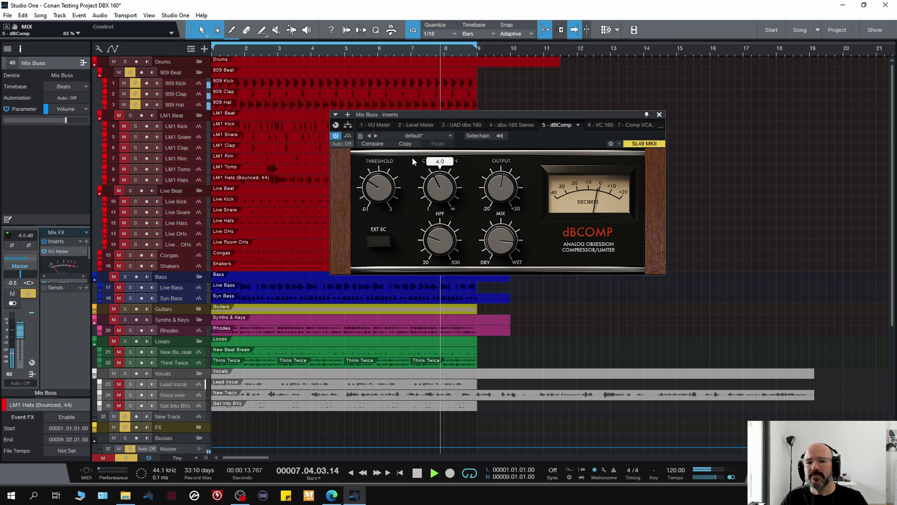
{"action": "left_click", "coordinate": [348, 136]}
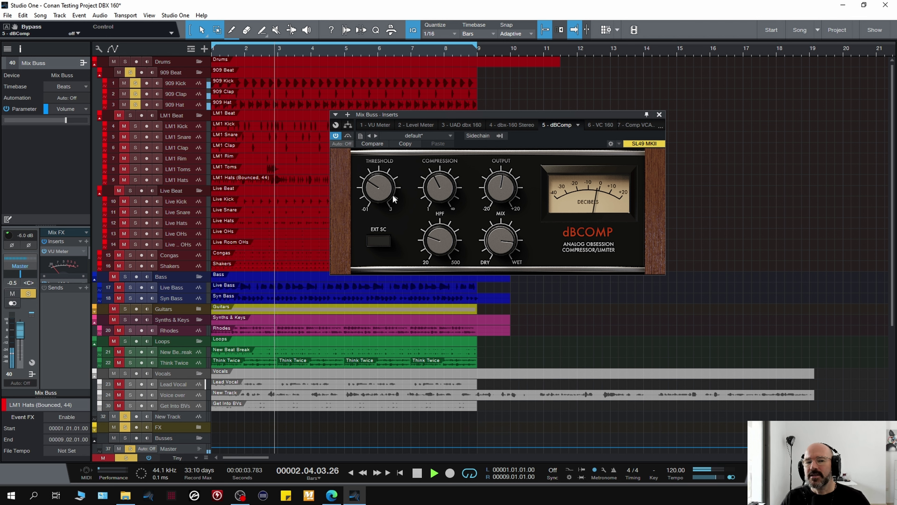
Restart playback and A/B the Mix Buss dBComp against bypass twice
{"action": "key", "text": "space"}
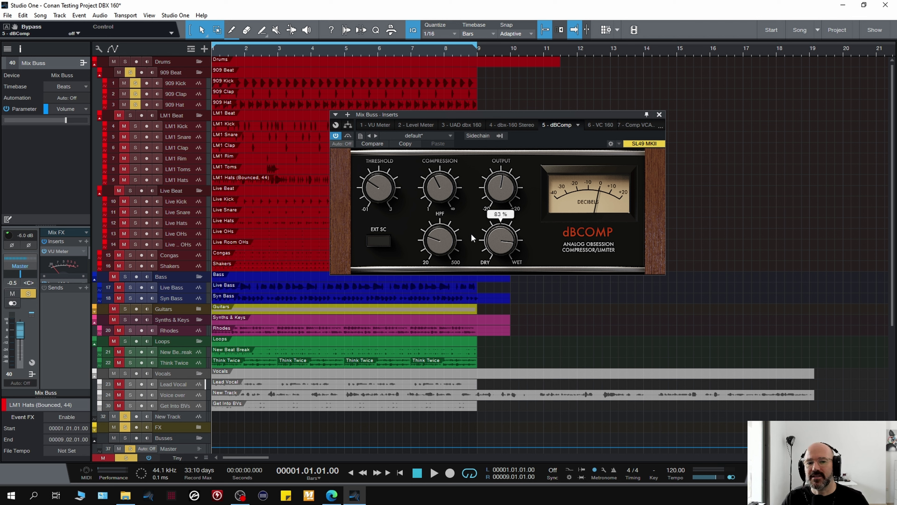
{"action": "key", "text": "space"}
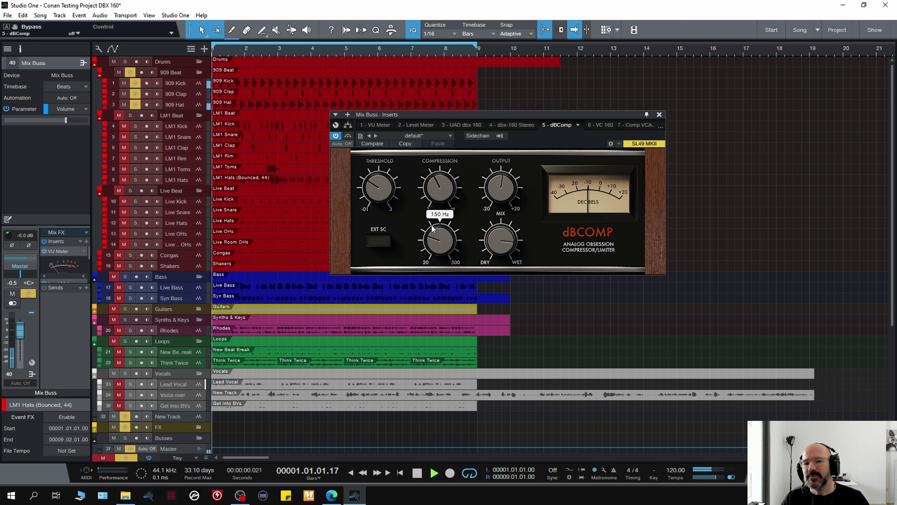
{"action": "left_click", "coordinate": [349, 135]}
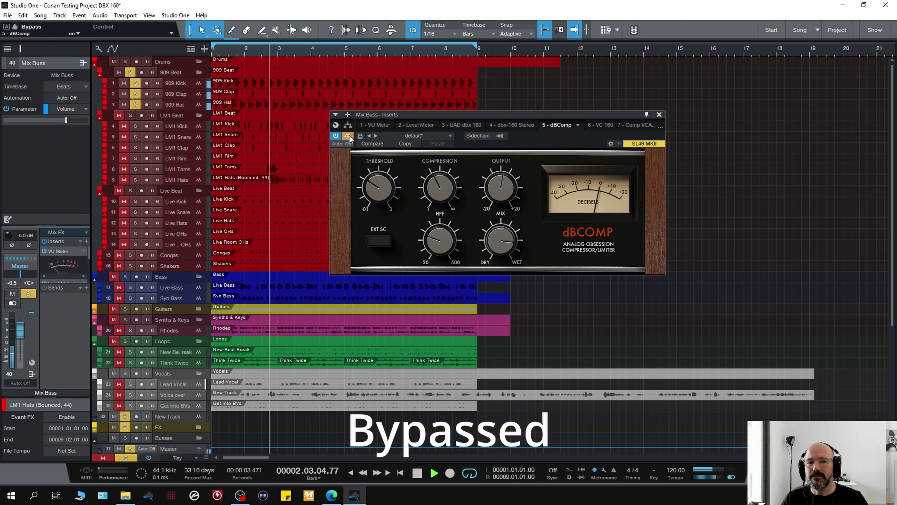
{"action": "left_click", "coordinate": [349, 136]}
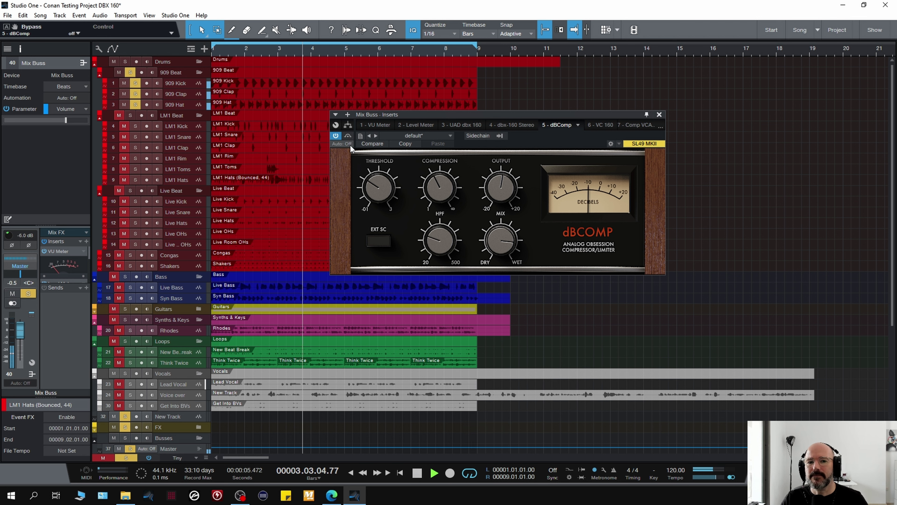
{"action": "left_click", "coordinate": [348, 136]}
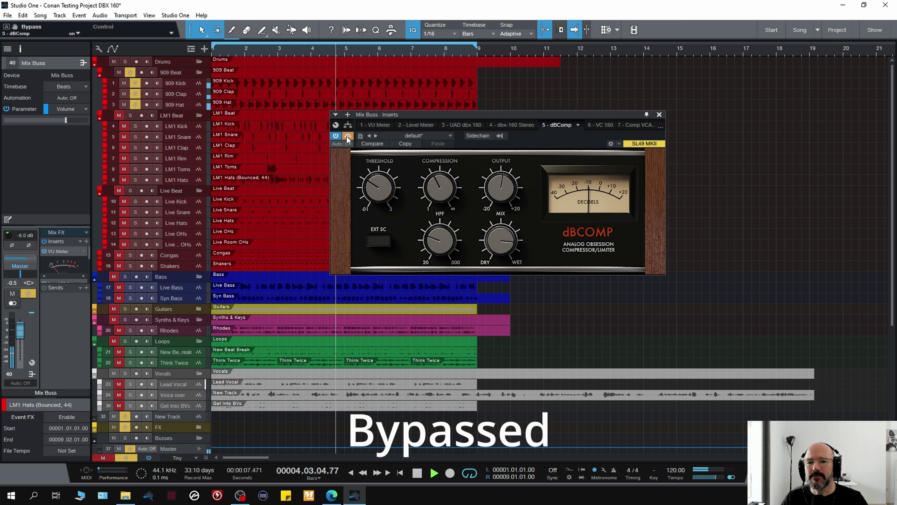
{"action": "left_click", "coordinate": [348, 136]}
Lower the dBComp threshold, set its high-pass to about 127 Hz, and compare with bypass
{"action": "left_click_drag", "start_coordinate": [375, 188], "coordinate": [371, 194]}
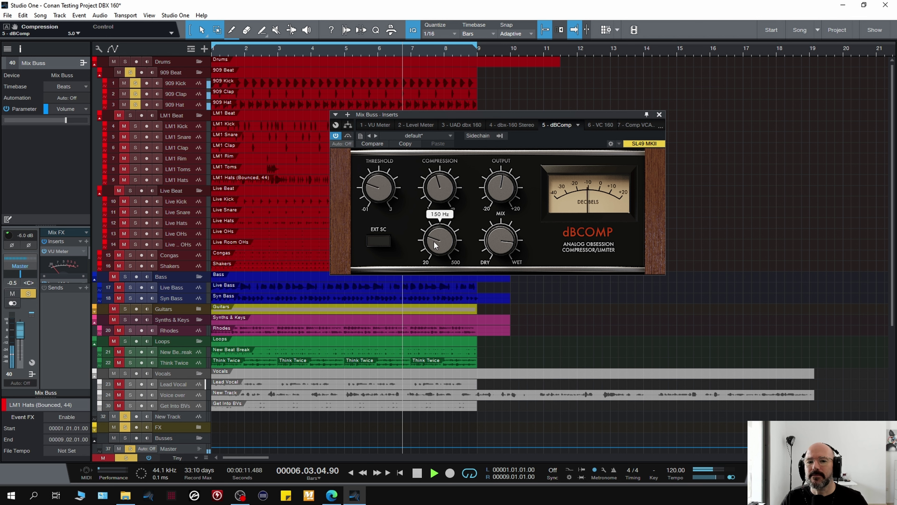
{"action": "left_click_drag", "start_coordinate": [436, 248], "coordinate": [431, 251]}
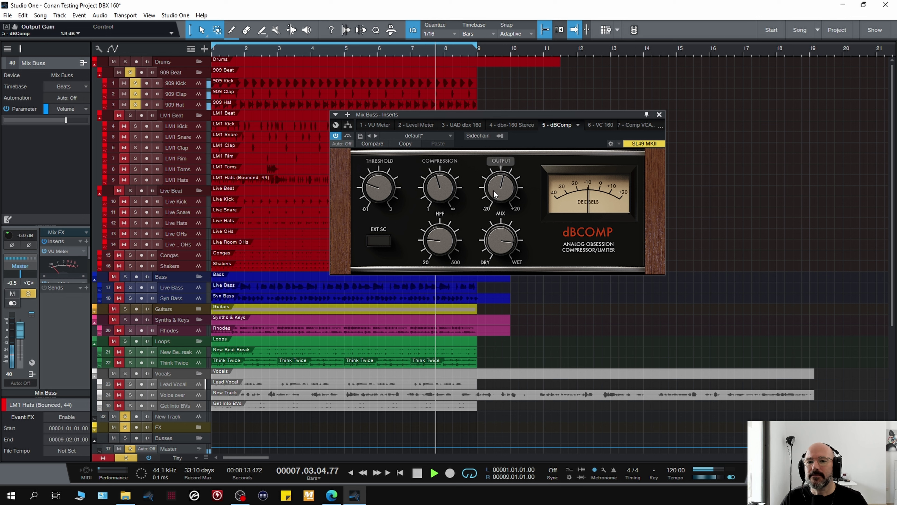
{"action": "left_click", "coordinate": [348, 136]}
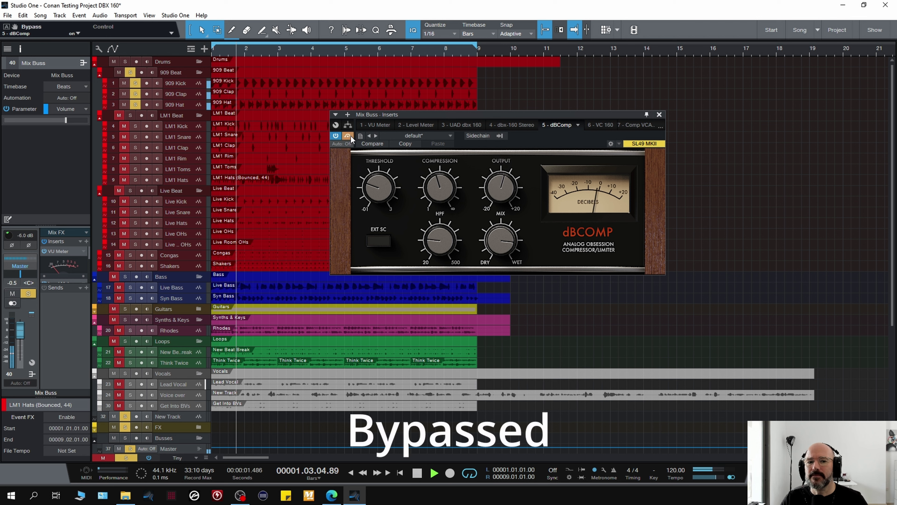
{"action": "left_click", "coordinate": [350, 136]}
Blend the dBComp mix down to 54% and compare it against bypass
{"action": "left_click_drag", "start_coordinate": [474, 236], "coordinate": [487, 273]}
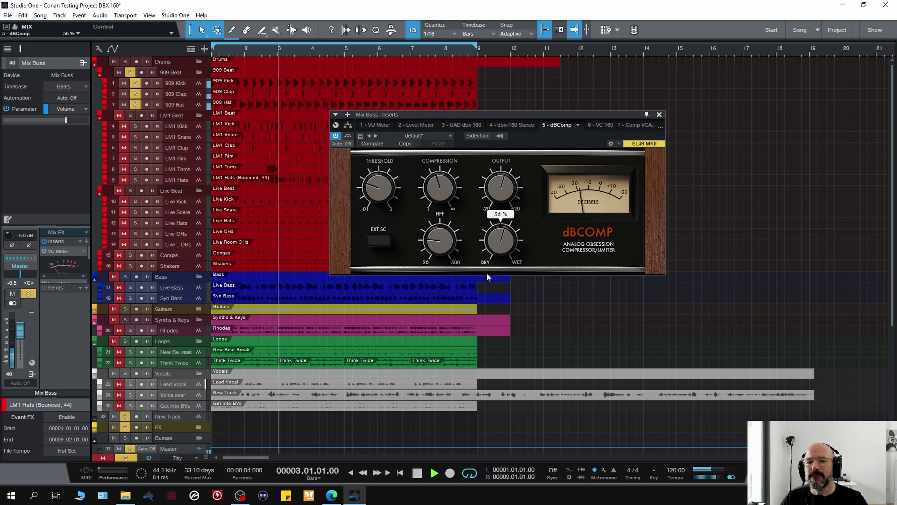
{"action": "left_click", "coordinate": [349, 135]}
{"action": "left_click", "coordinate": [348, 135]}
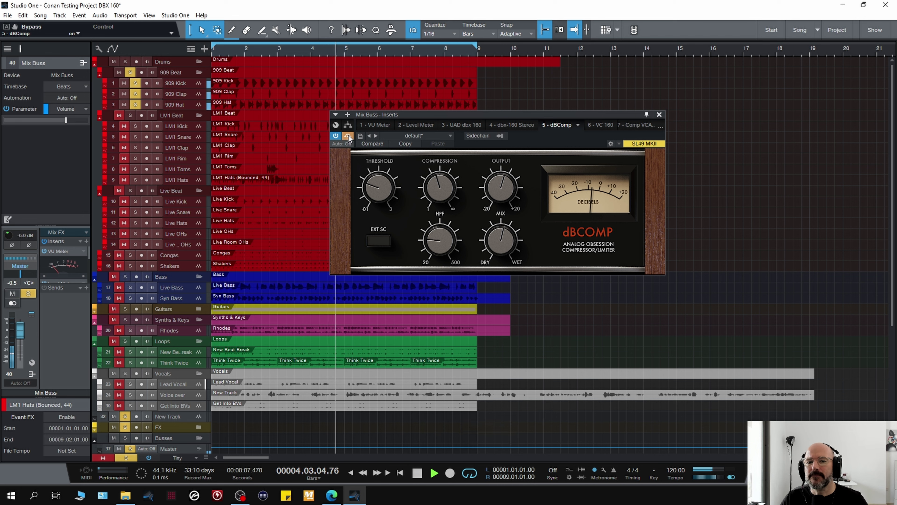
{"action": "mouse_move", "coordinate": [492, 191]}
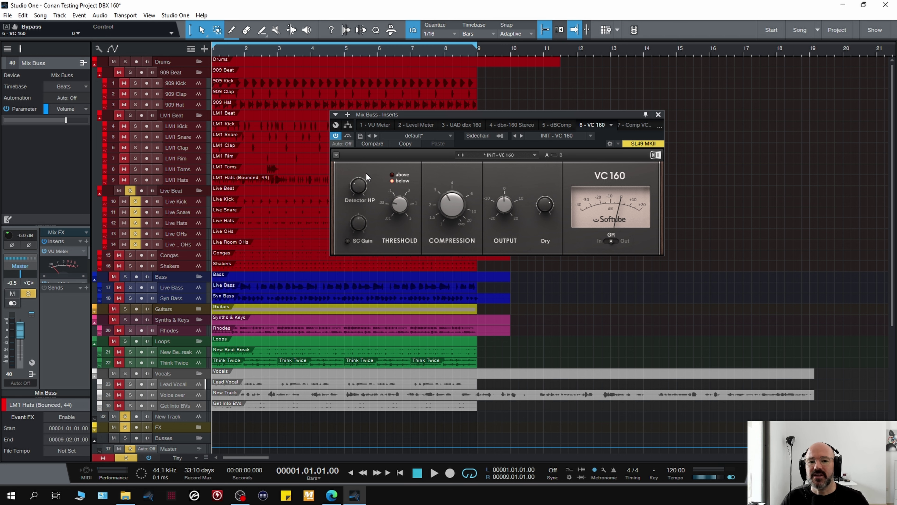
Display the 6 - VC 160 insert's interface at its INIT settings
{"action": "mouse_move", "coordinate": [537, 209]}
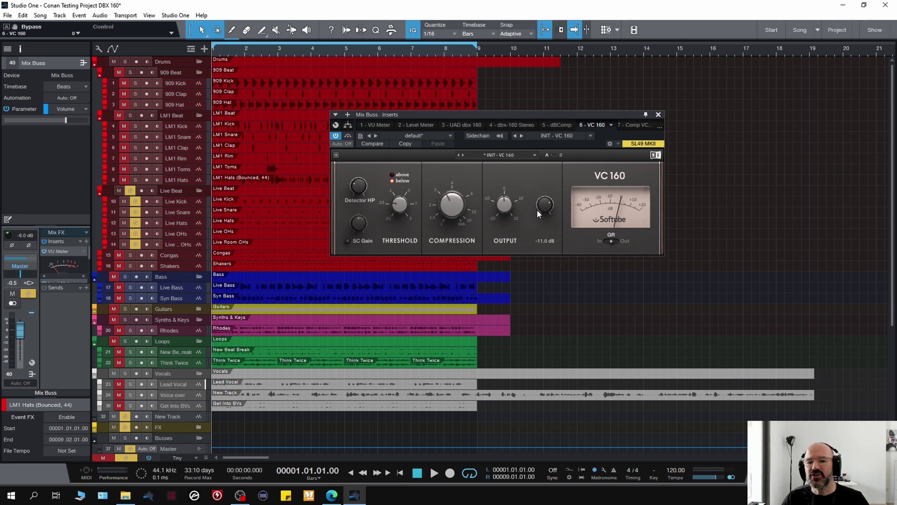
{"action": "mouse_move", "coordinate": [446, 217]}
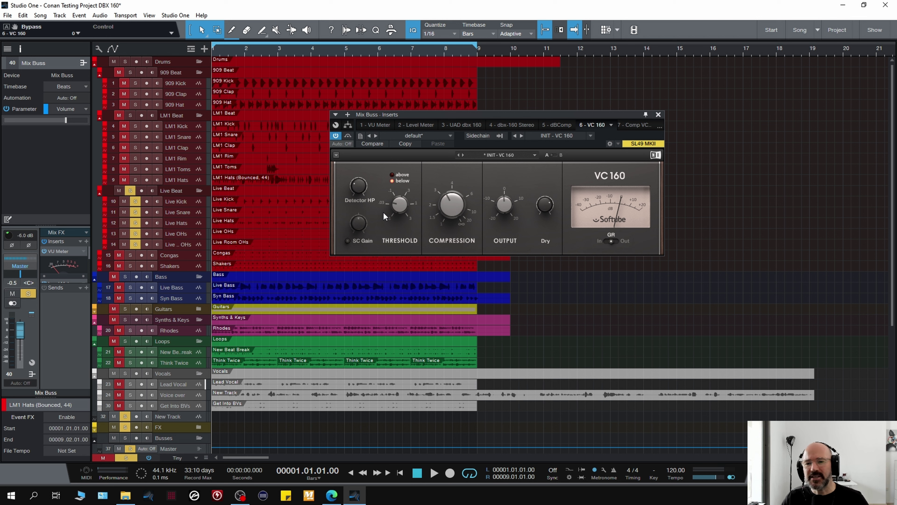
Play the mix and A/B the VC 160 against the dry signal
{"action": "mouse_move", "coordinate": [401, 196]}
{"action": "key", "text": "space"}
{"action": "scroll", "coordinate": [396, 199], "scroll_direction": "up", "scroll_amount": 1}
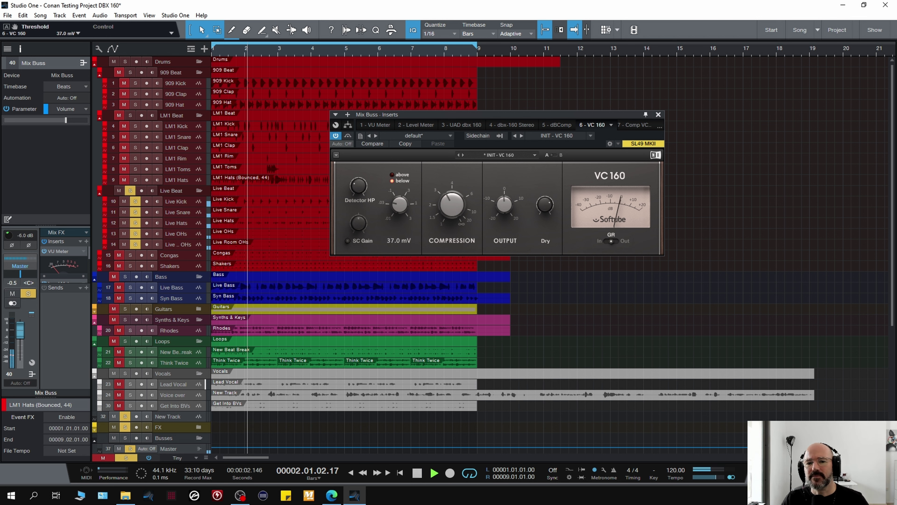
{"action": "mouse_move", "coordinate": [448, 199]}
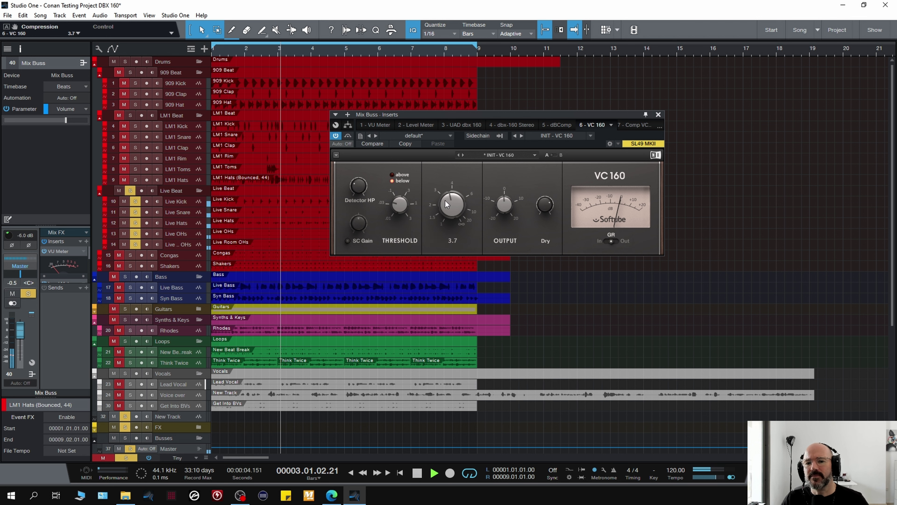
{"action": "scroll", "coordinate": [504, 205], "scroll_direction": "up", "scroll_amount": 2}
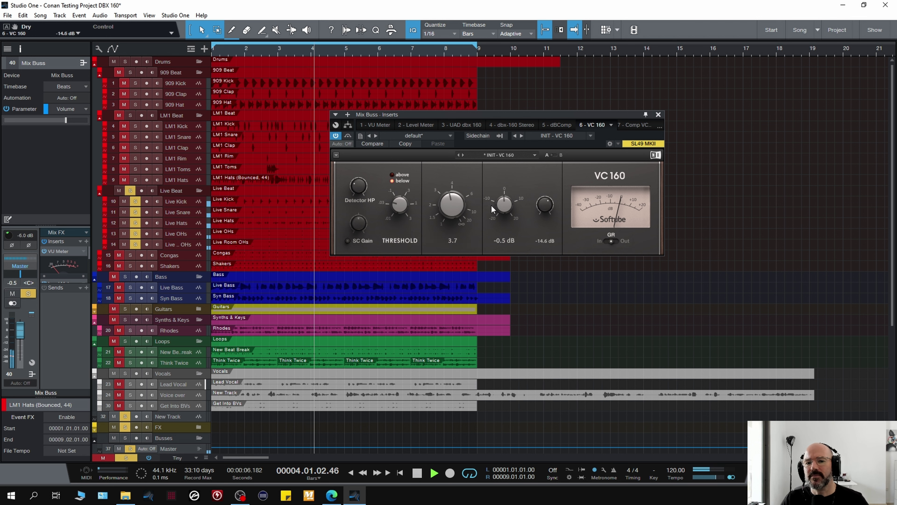
{"action": "left_click", "coordinate": [348, 137]}
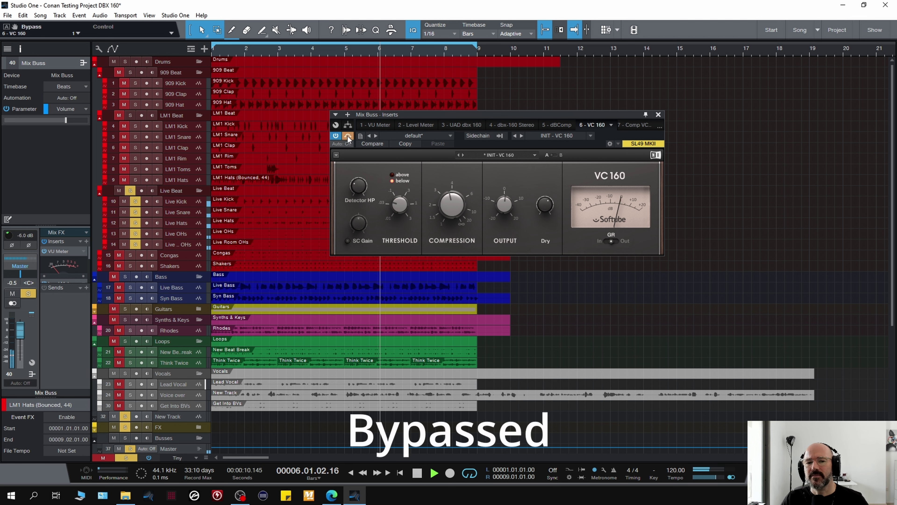
{"action": "left_click", "coordinate": [348, 137]}
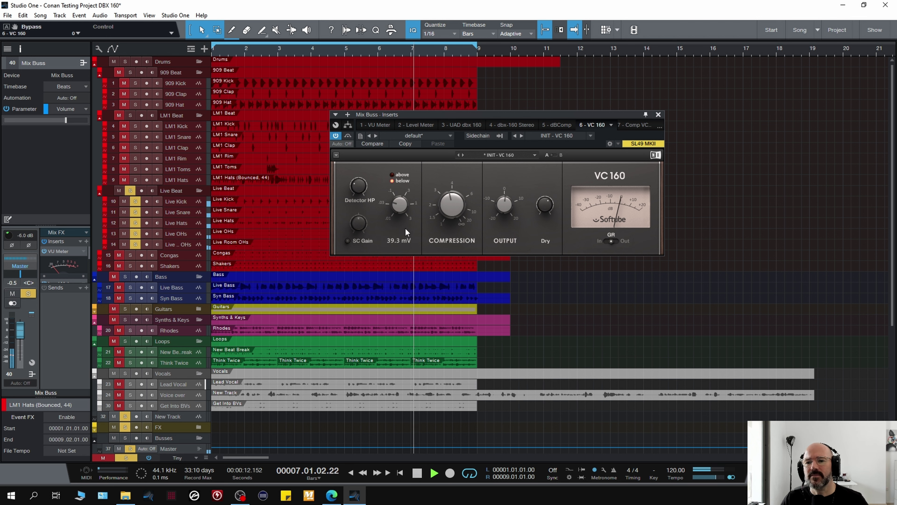
Restart playback from bar 1, ease VC 160 compression to 3.6, and compare with bypass
{"action": "key", "text": "space"}
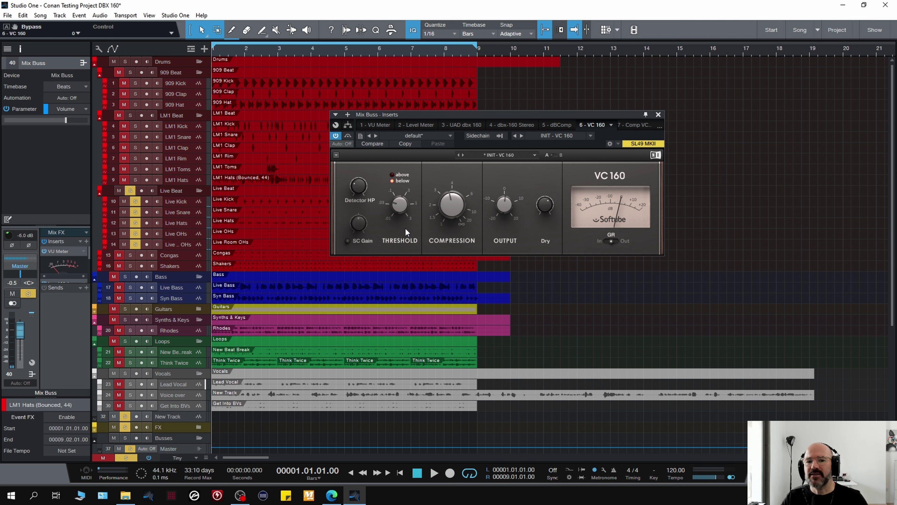
{"action": "key", "text": "space"}
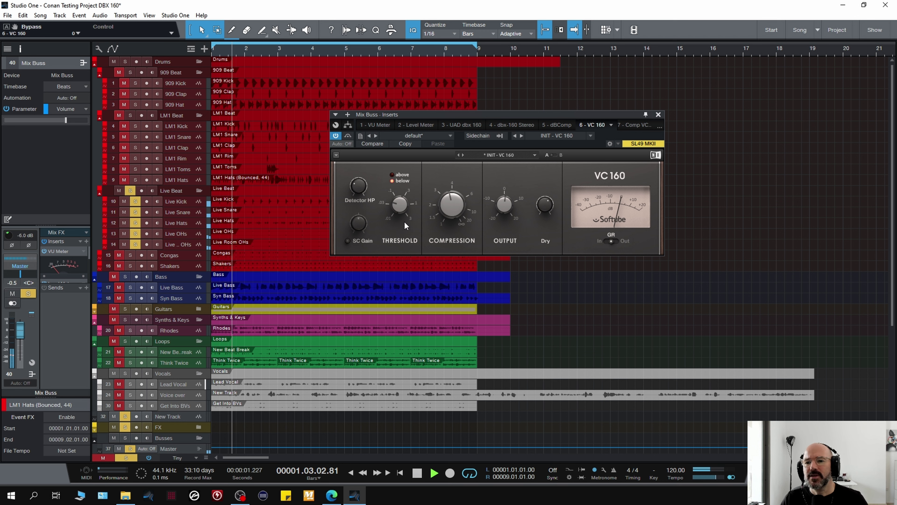
{"action": "key", "text": "space"}
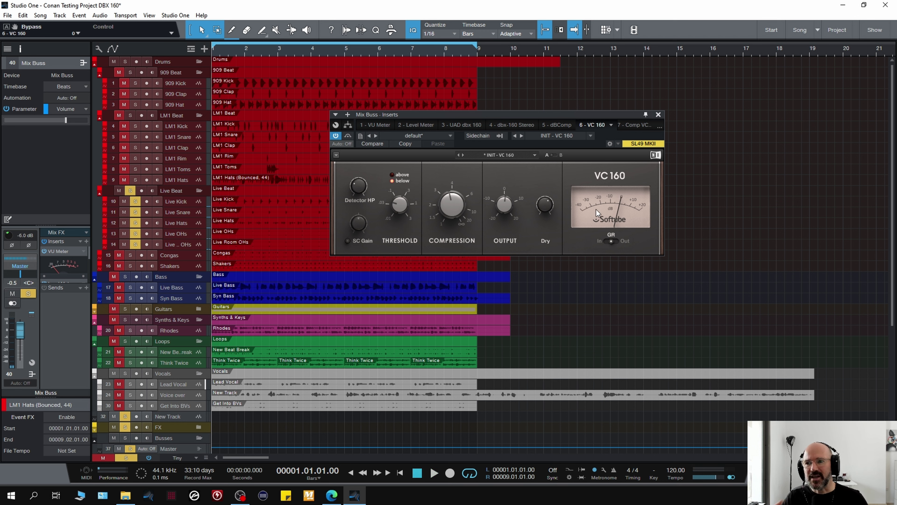
{"action": "key", "text": "space"}
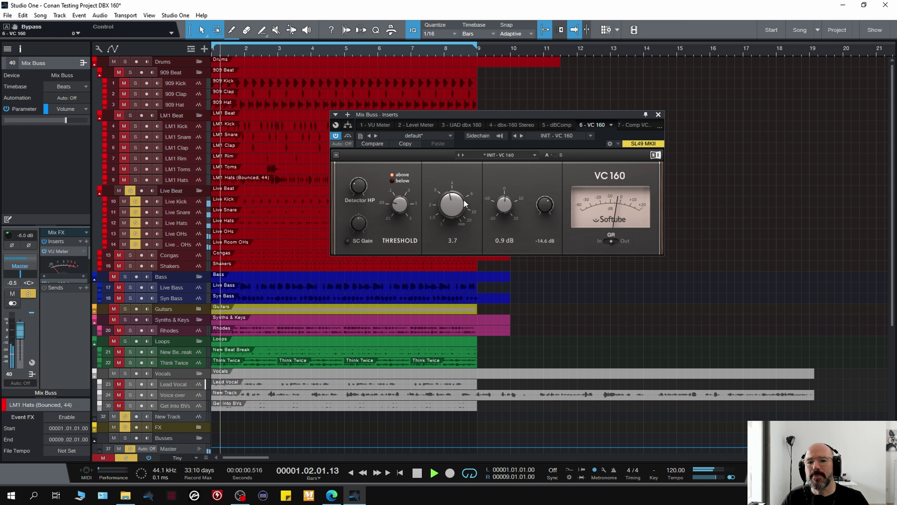
{"action": "left_click_drag", "start_coordinate": [463, 200], "coordinate": [463, 202]}
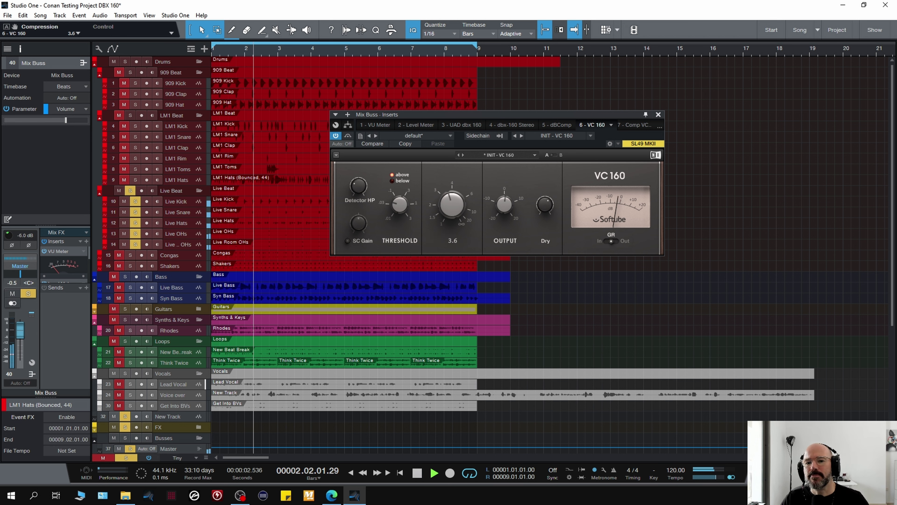
{"action": "left_click", "coordinate": [348, 136]}
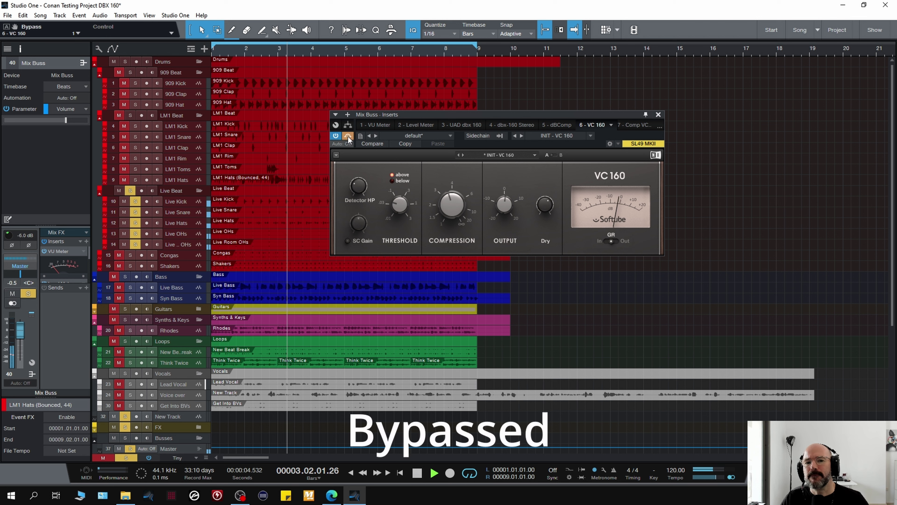
{"action": "left_click", "coordinate": [348, 137]}
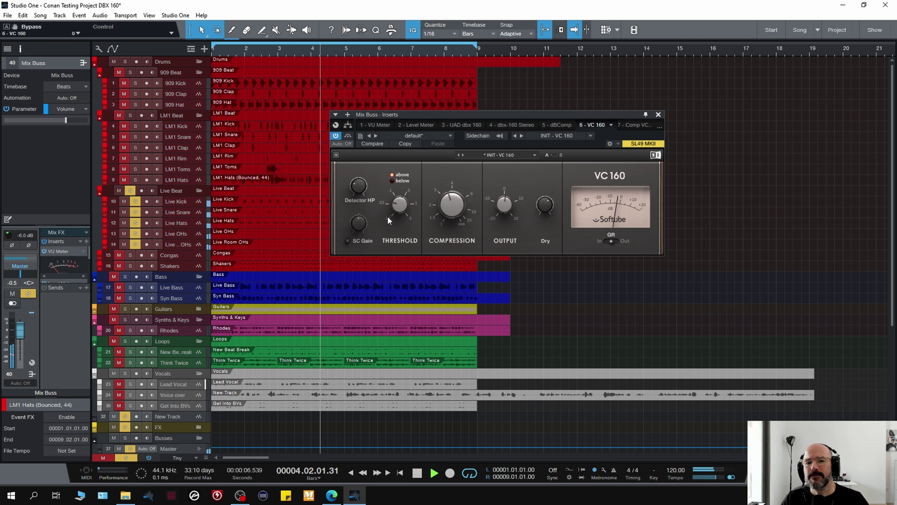
Raise the VC 160 threshold to 45.7 mV and A/B it, leaving it active
{"action": "left_click_drag", "start_coordinate": [396, 208], "coordinate": [364, 187]}
{"action": "mouse_move", "coordinate": [364, 191]}
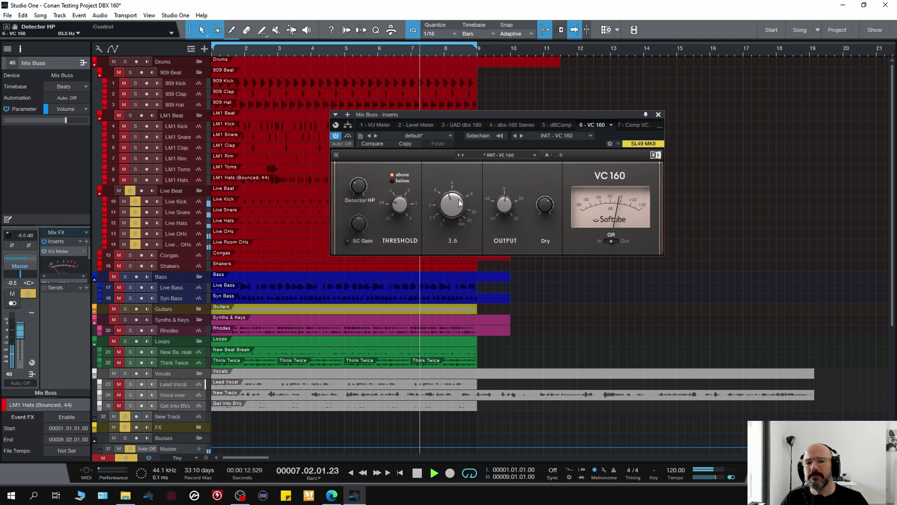
{"action": "left_click", "coordinate": [348, 137]}
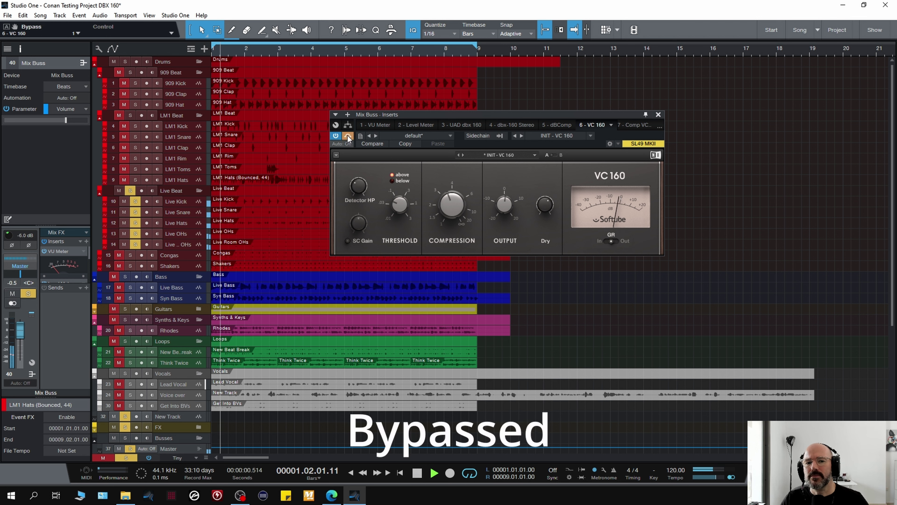
{"action": "left_click", "coordinate": [348, 137]}
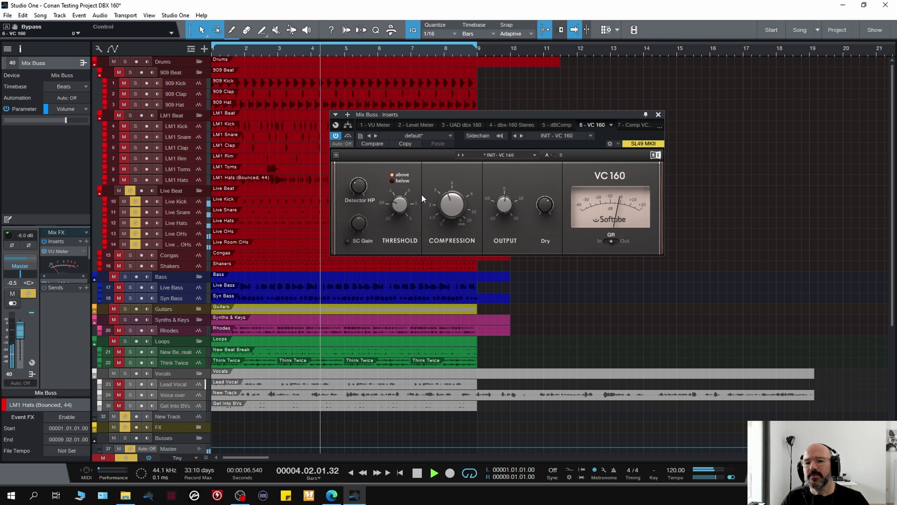
{"action": "key", "text": "space"}
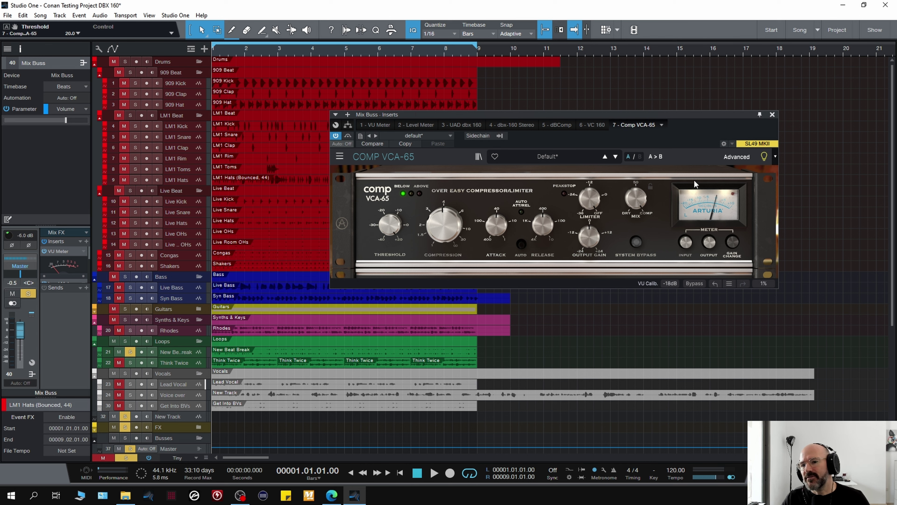
{"action": "left_click", "coordinate": [734, 158]}
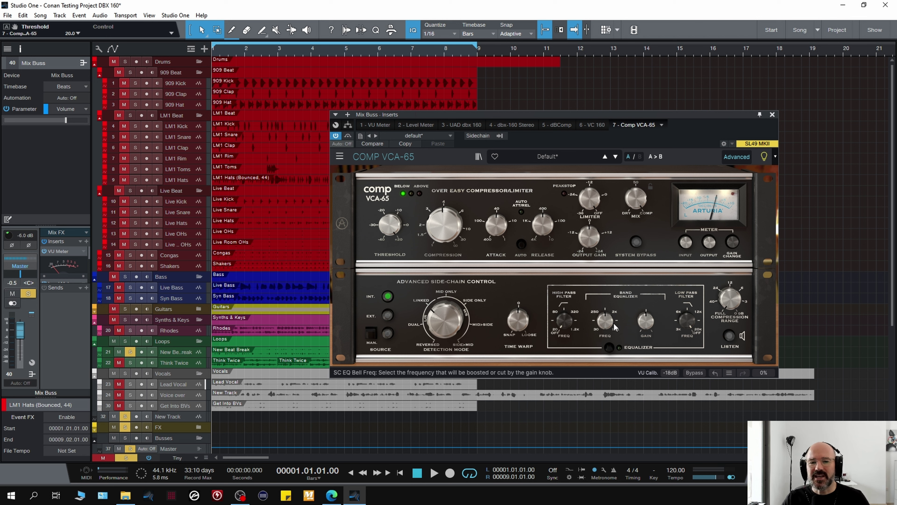
{"action": "mouse_move", "coordinate": [614, 323]}
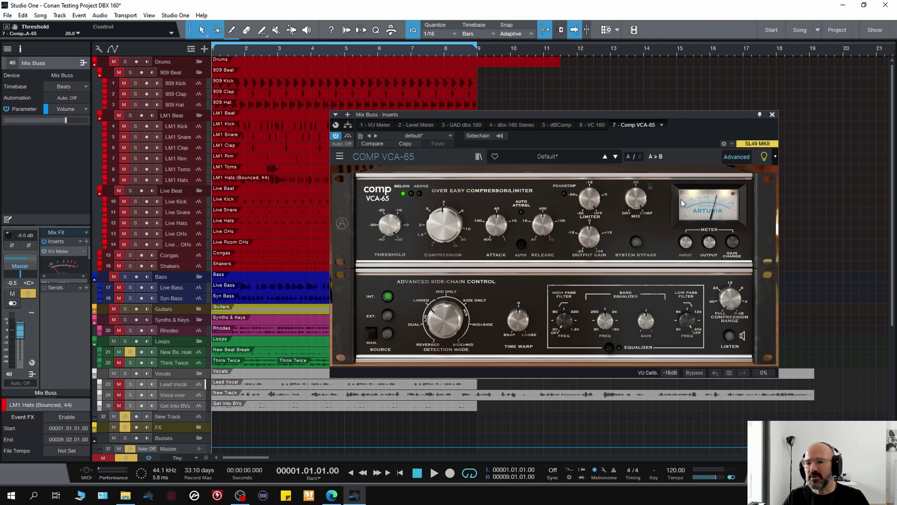
{"action": "left_click", "coordinate": [743, 155]}
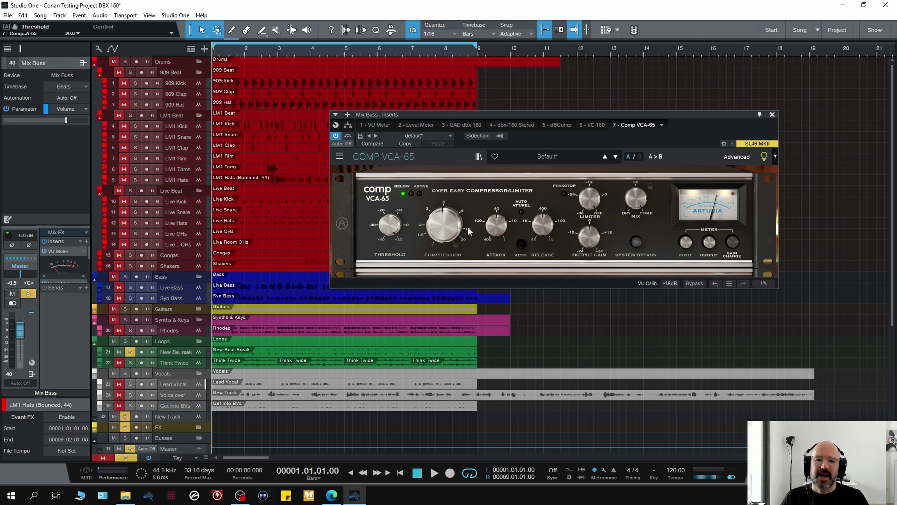
Play the mix and lower the Comp VCA-65 threshold toward -24.6 dB
{"action": "mouse_move", "coordinate": [445, 228]}
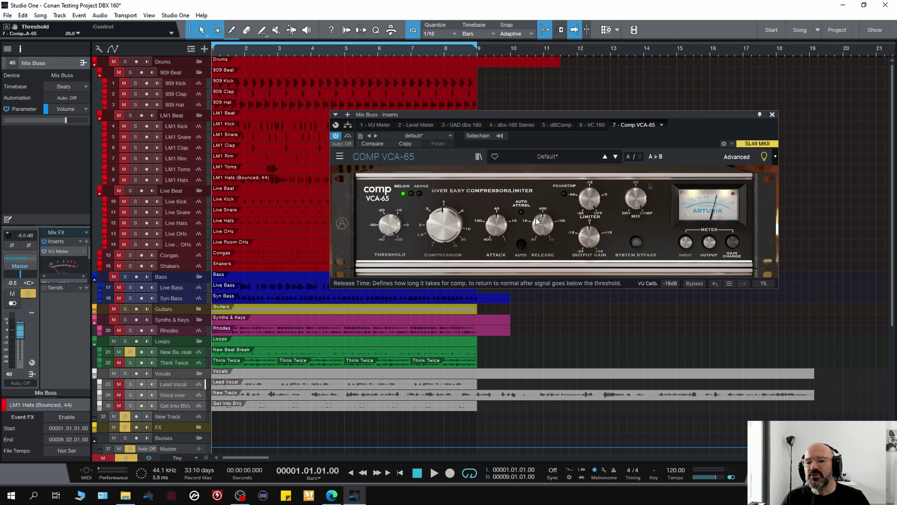
{"action": "mouse_move", "coordinate": [546, 223]}
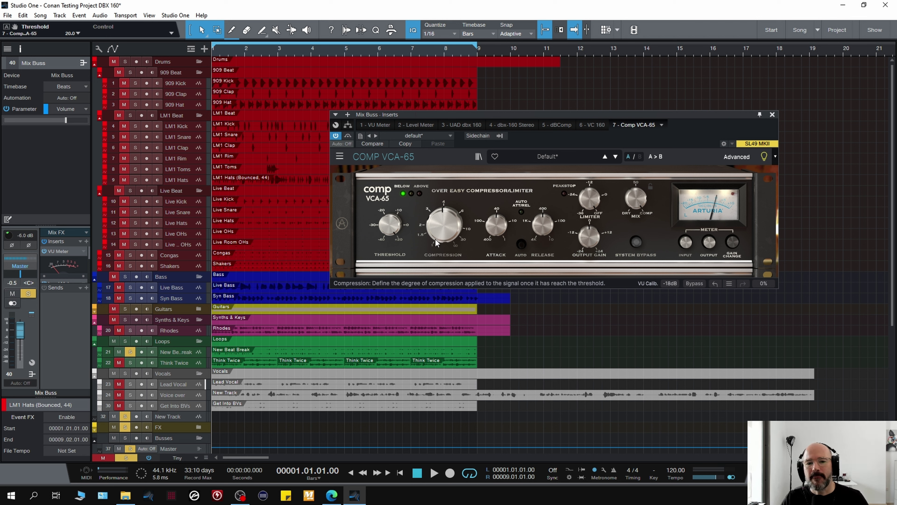
{"action": "key", "text": "space"}
{"action": "left_click_drag", "start_coordinate": [393, 235], "coordinate": [394, 249]}
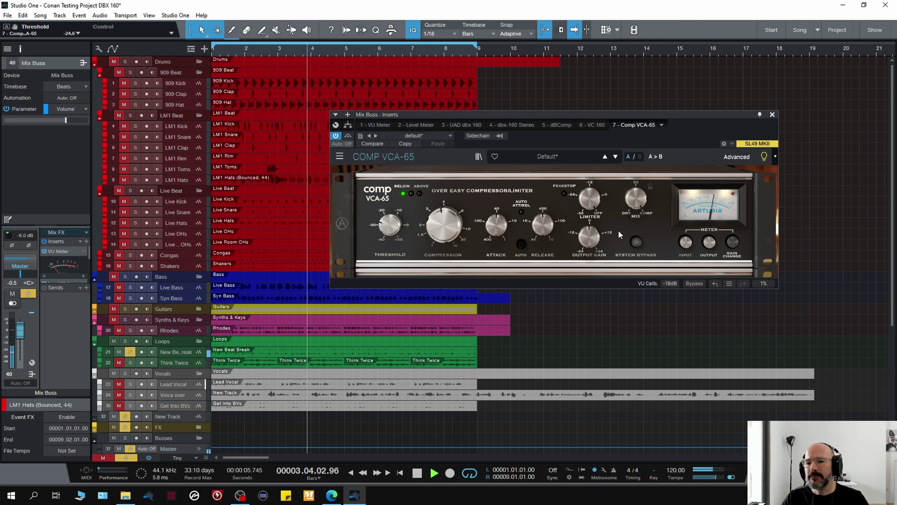
Raise the Comp VCA-65 output gain to about 3.65 dB, A/B twice, then stop playback
{"action": "left_click_drag", "start_coordinate": [589, 237], "coordinate": [589, 233]}
{"action": "left_click", "coordinate": [348, 135]}
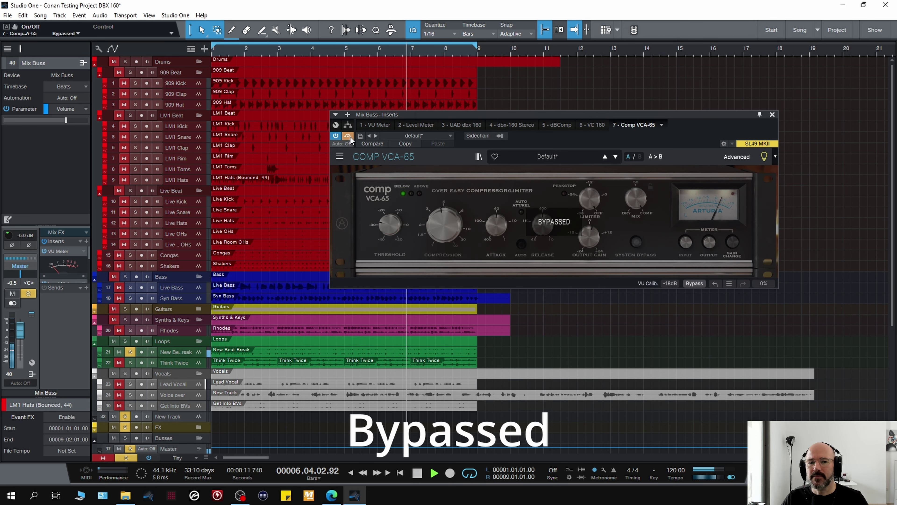
{"action": "left_click", "coordinate": [351, 137]}
{"action": "left_click_drag", "start_coordinate": [582, 242], "coordinate": [582, 239]}
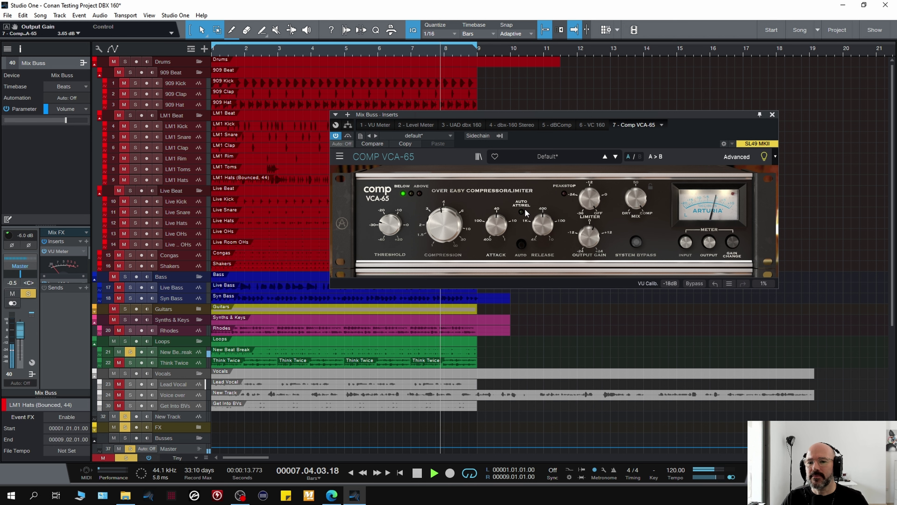
{"action": "left_click", "coordinate": [349, 136]}
{"action": "left_click", "coordinate": [349, 136]}
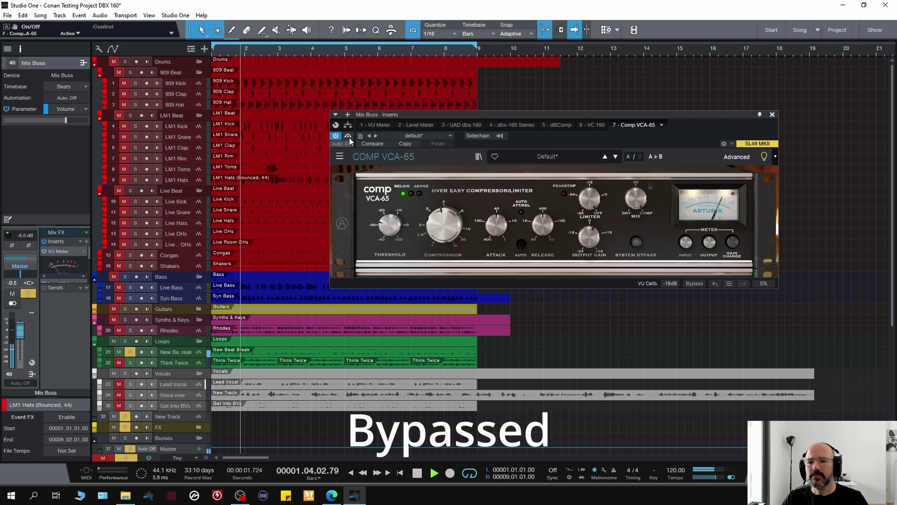
{"action": "mouse_move", "coordinate": [494, 229]}
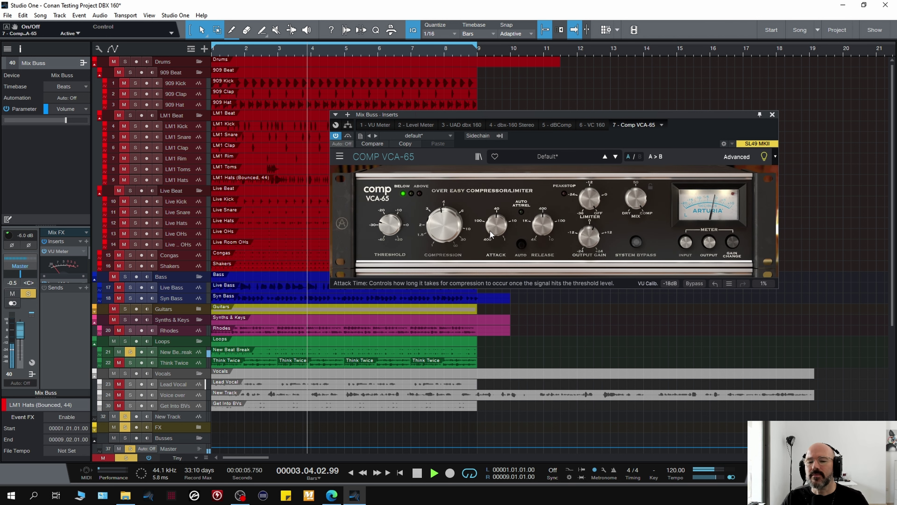
{"action": "key", "text": "space"}
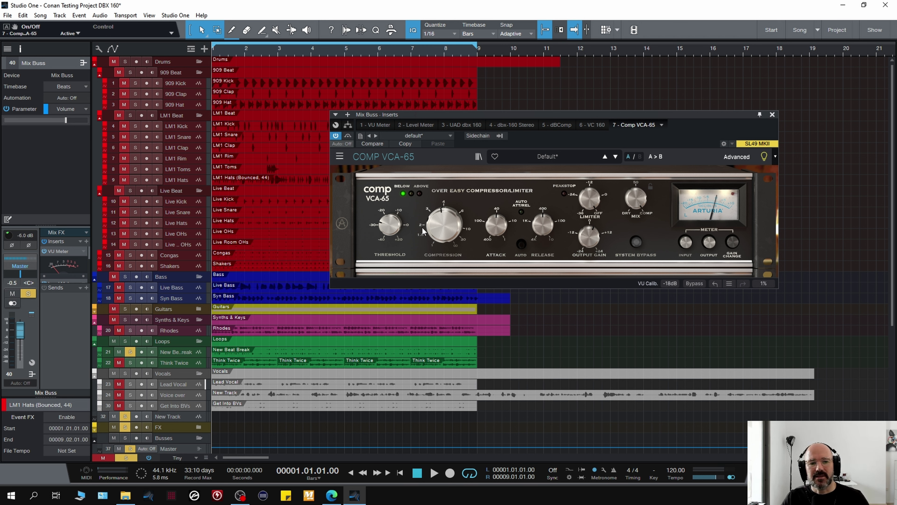
Restart playback and increase the Comp VCA-65 compression to 4.86
{"action": "key", "text": "space"}
{"action": "mouse_move", "coordinate": [435, 234]}
{"action": "key", "text": "space"}
{"action": "key", "text": "space"}
{"action": "left_click_drag", "start_coordinate": [435, 234], "coordinate": [435, 221]}
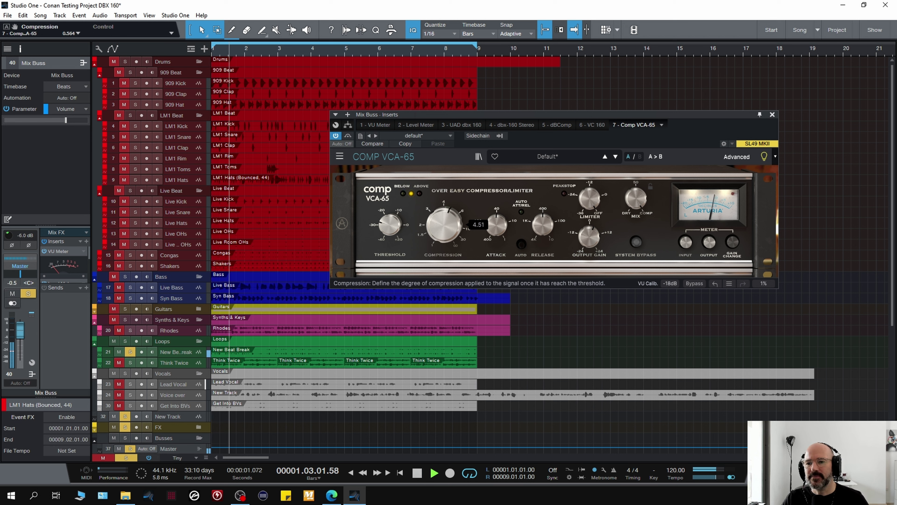
Bring the output gain up to about 6.53 dB, comparing against bypass twice
{"action": "mouse_move", "coordinate": [390, 224]}
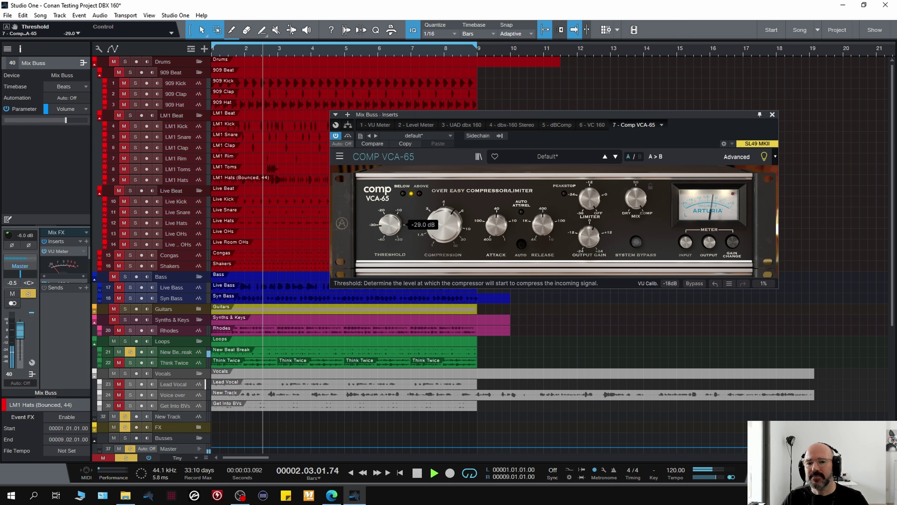
{"action": "mouse_move", "coordinate": [589, 236]}
{"action": "scroll", "coordinate": [589, 236], "scroll_direction": "up", "scroll_amount": 1}
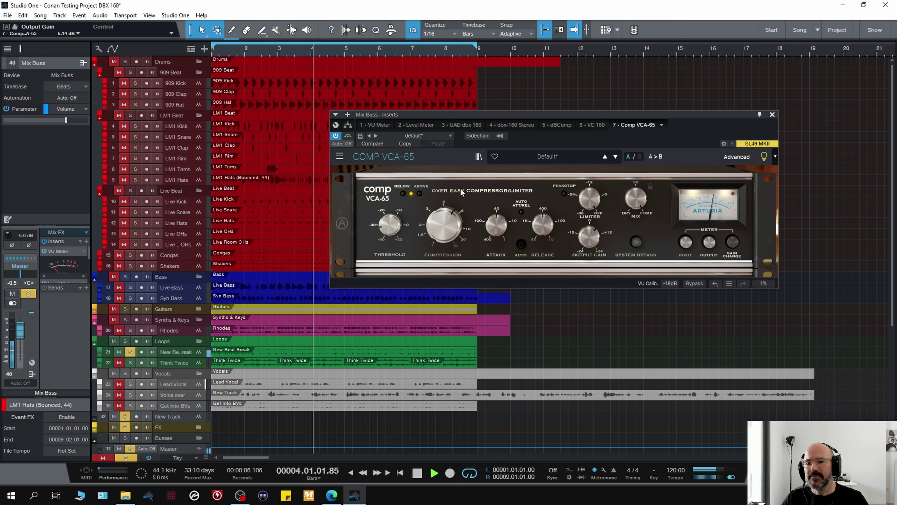
{"action": "left_click", "coordinate": [348, 135]}
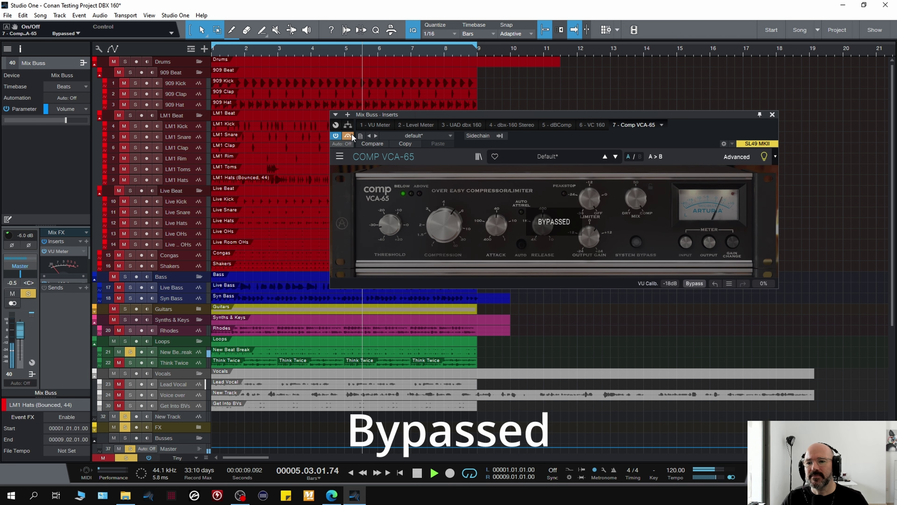
{"action": "left_click", "coordinate": [352, 135]}
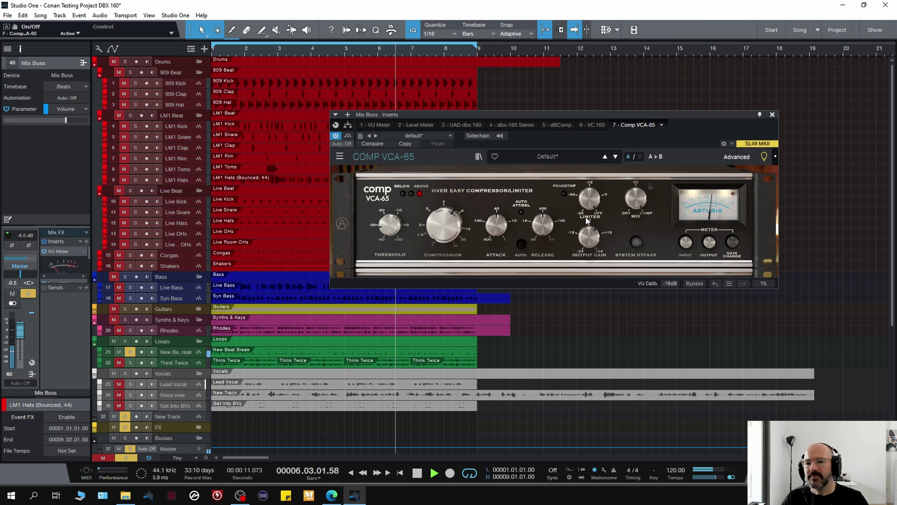
{"action": "mouse_move", "coordinate": [583, 234]}
{"action": "scroll", "coordinate": [583, 234], "scroll_direction": "up", "scroll_amount": 2}
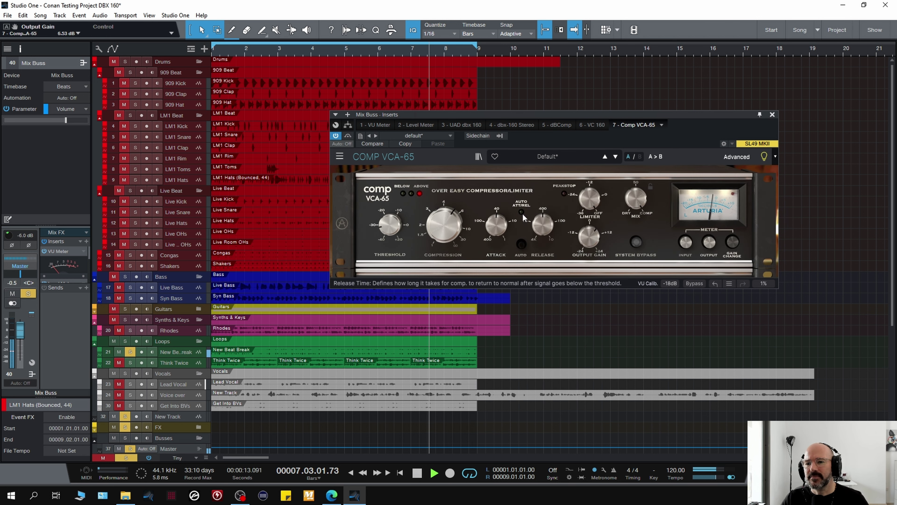
{"action": "left_click", "coordinate": [349, 136]}
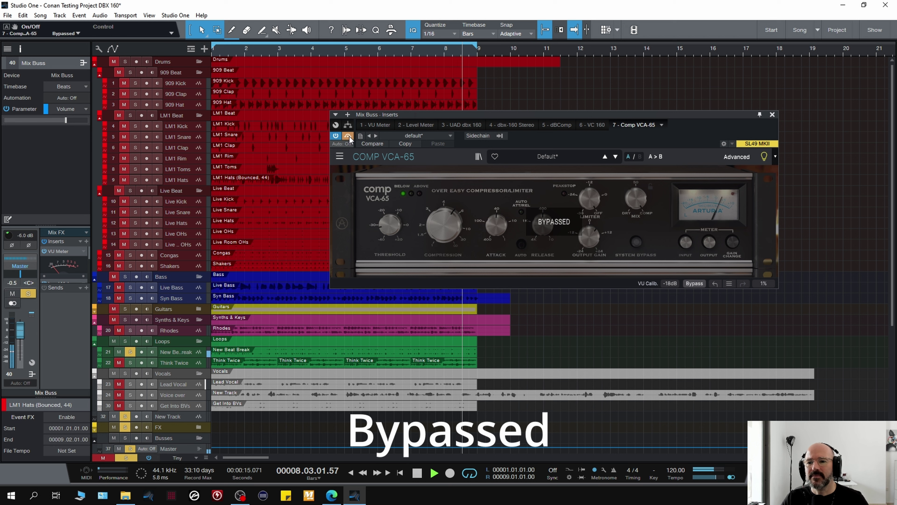
{"action": "left_click", "coordinate": [349, 137]}
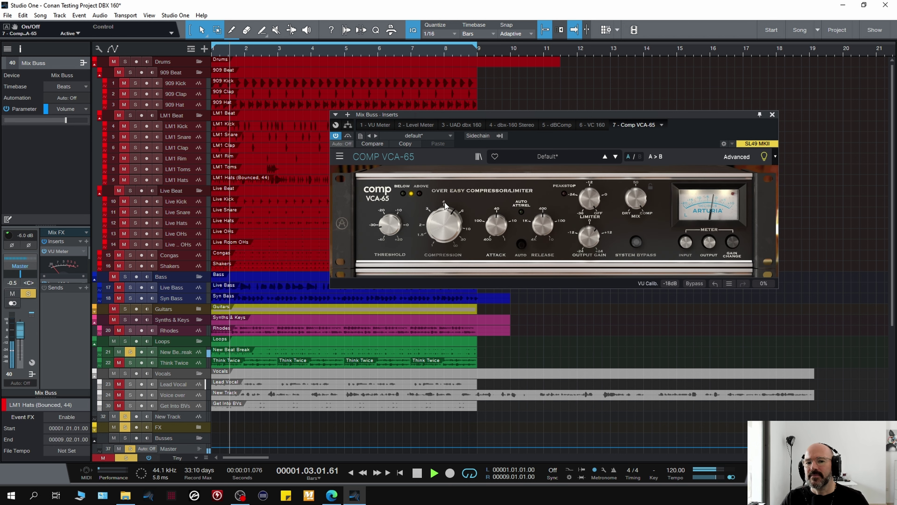
Set the Comp VCA-65 release to 213 dB/ms
{"action": "mouse_move", "coordinate": [444, 226]}
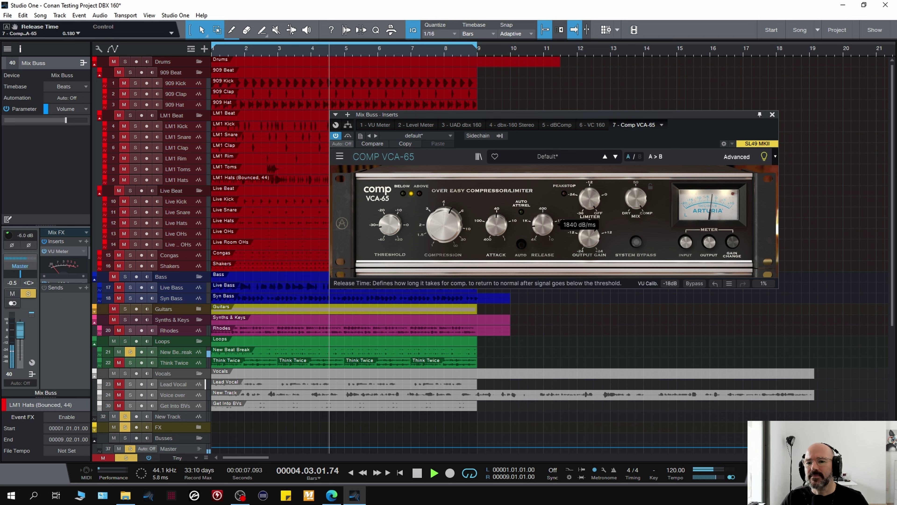
{"action": "left_click_drag", "start_coordinate": [544, 219], "coordinate": [544, 199]}
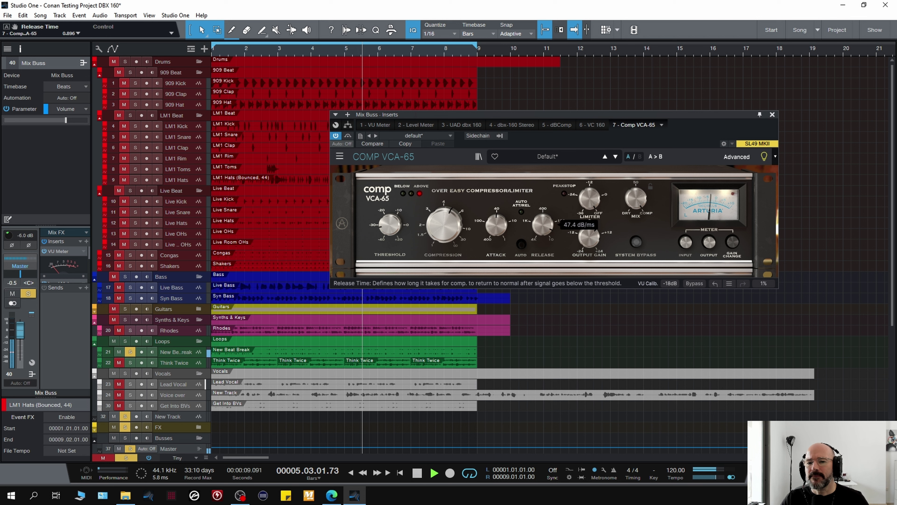
{"action": "left_click_drag", "start_coordinate": [544, 199], "coordinate": [536, 227]}
Restart playback, set the release to about 41.7 dB/ms, and A/B, ending bypassed
{"action": "key", "text": "space"}
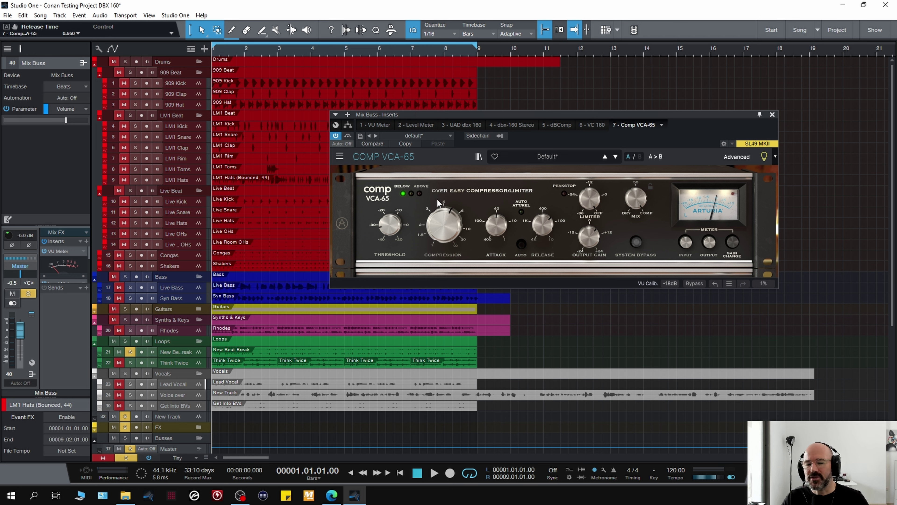
{"action": "key", "text": "space"}
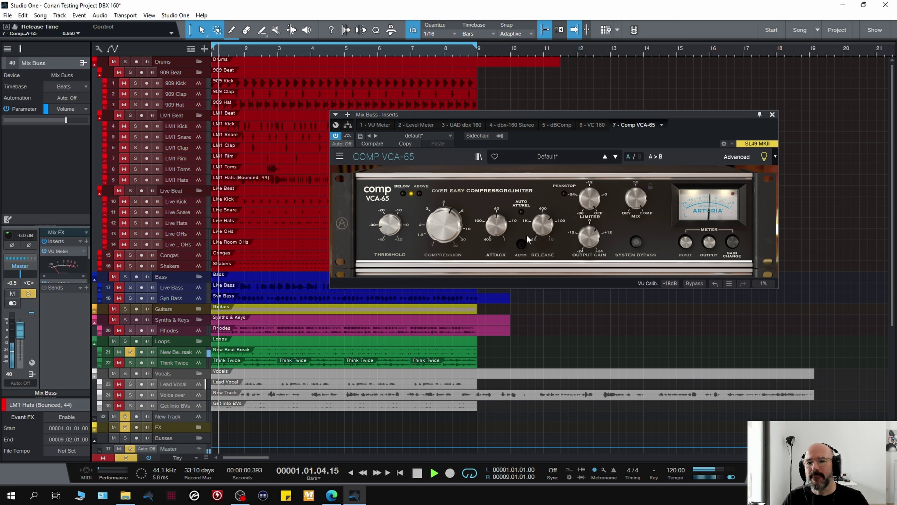
{"action": "left_click_drag", "start_coordinate": [538, 231], "coordinate": [540, 222]}
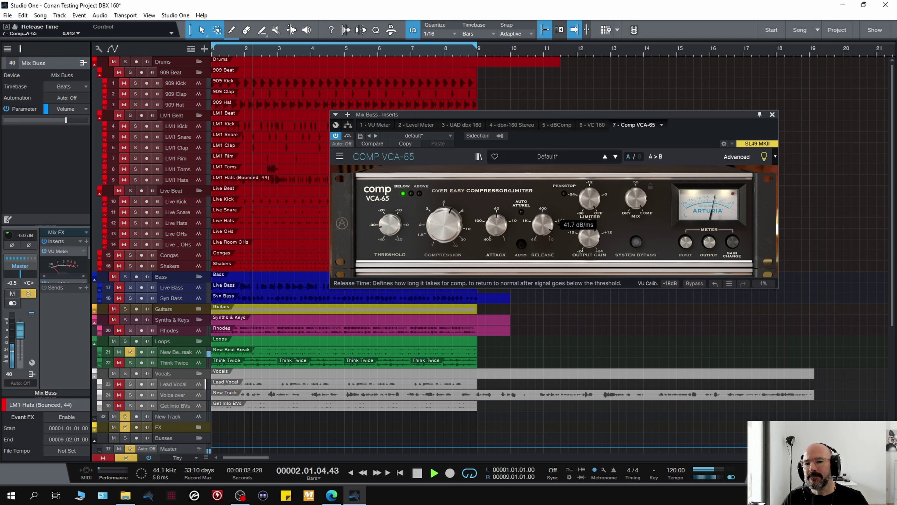
{"action": "mouse_move", "coordinate": [497, 225]}
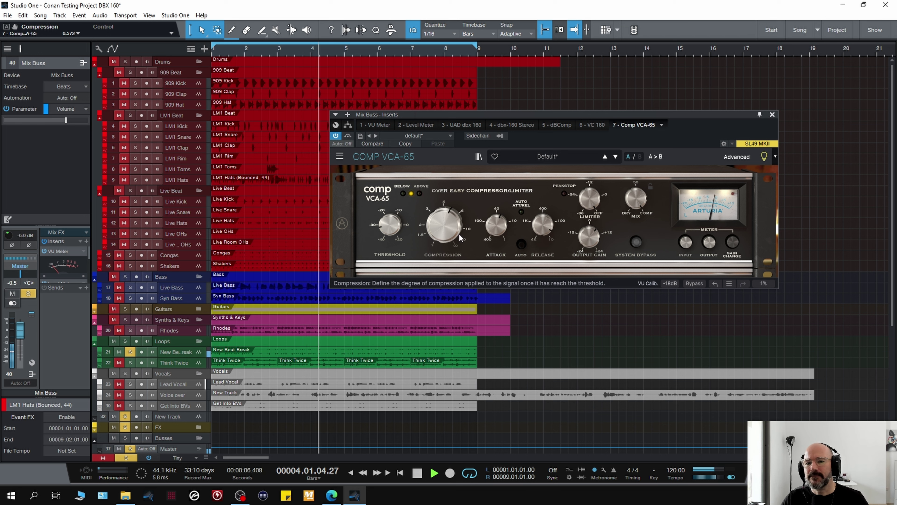
{"action": "left_click", "coordinate": [351, 137]}
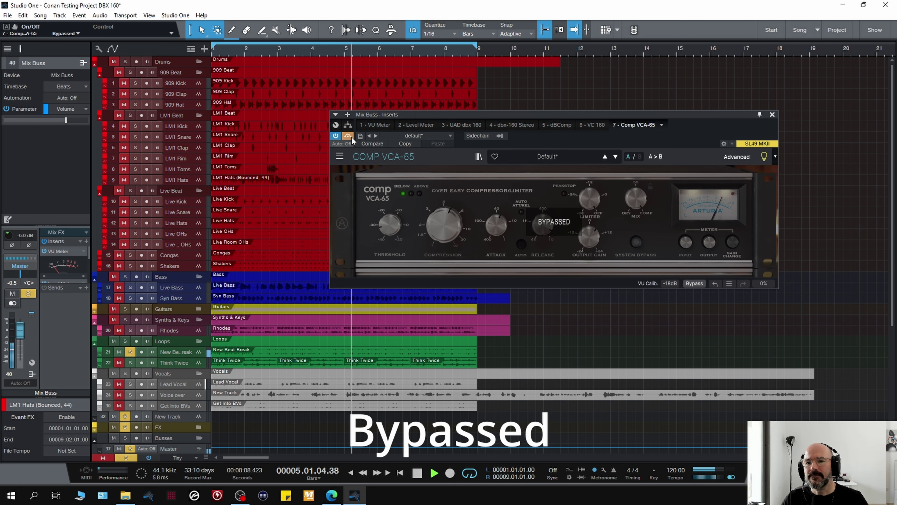
{"action": "left_click", "coordinate": [352, 137]}
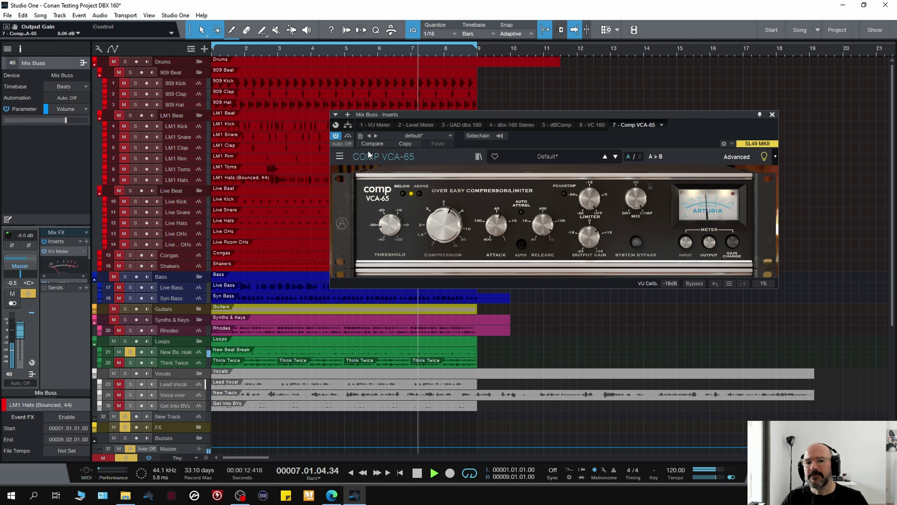
{"action": "left_click", "coordinate": [351, 137]}
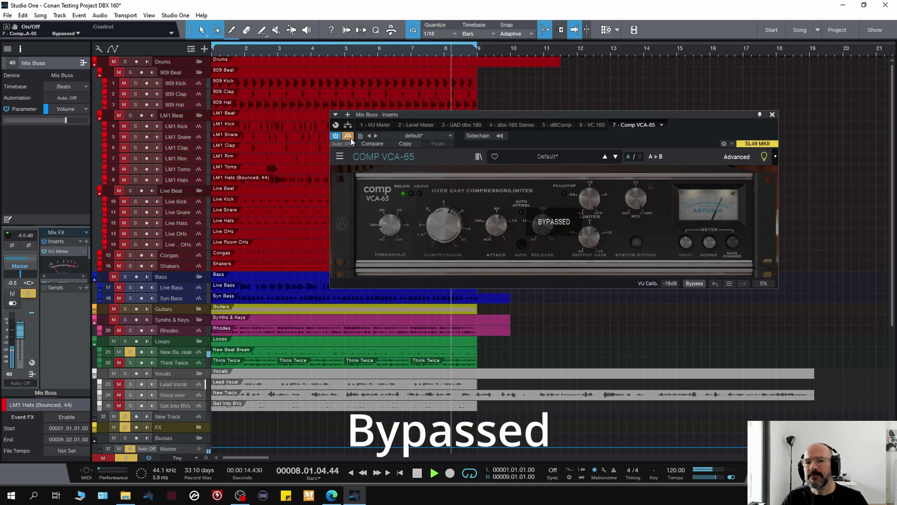